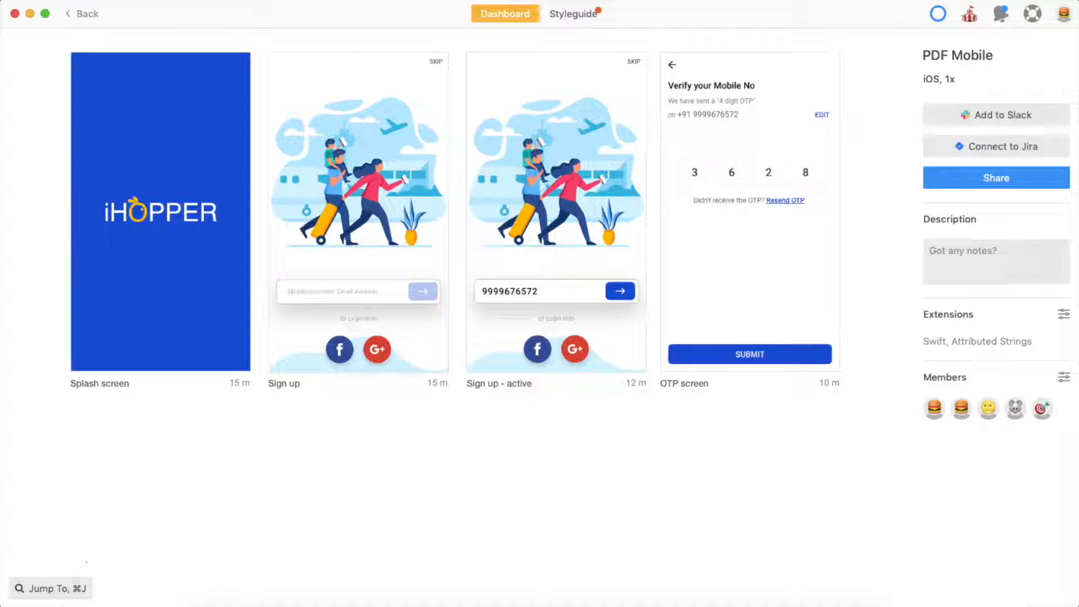
- On Android Mobile – 20, read specs for the arrow icon, illustration, phone-number text (Roboto-Medium 18pt) and input box
click(996, 177)
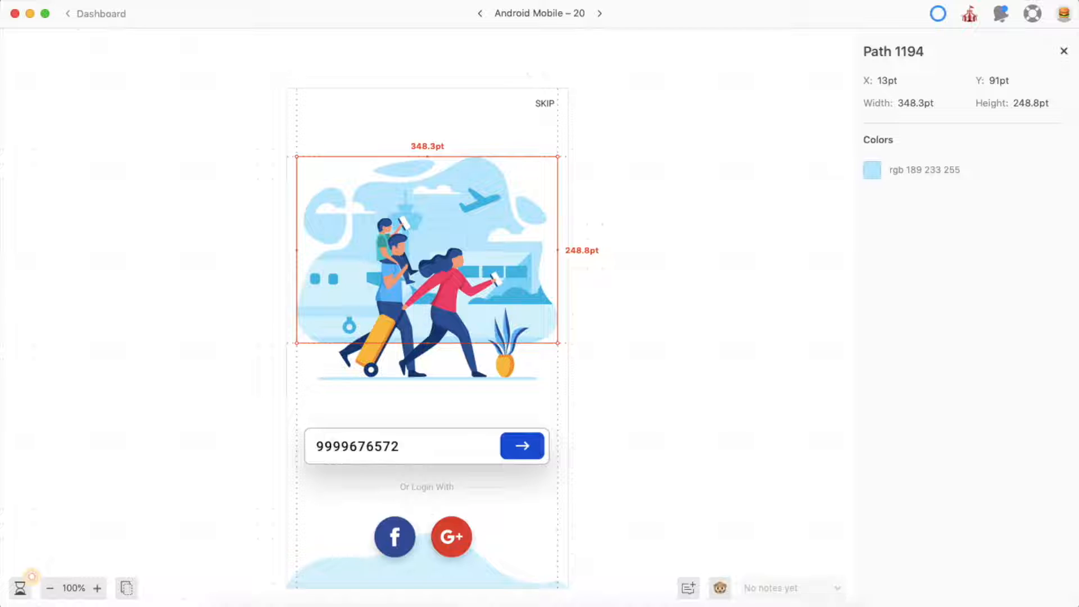
click(523, 446)
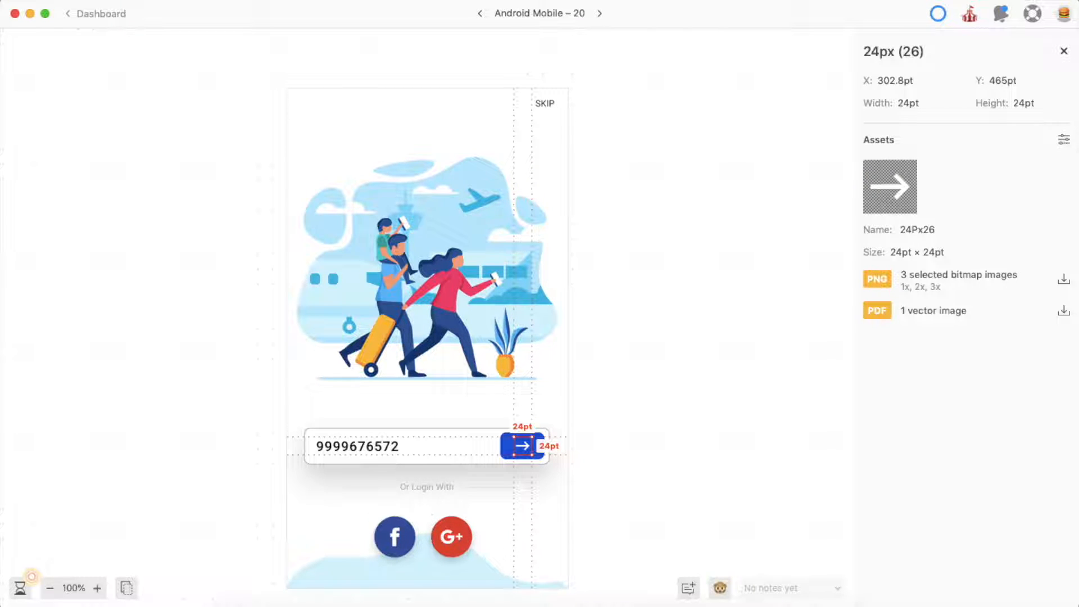
click(472, 233)
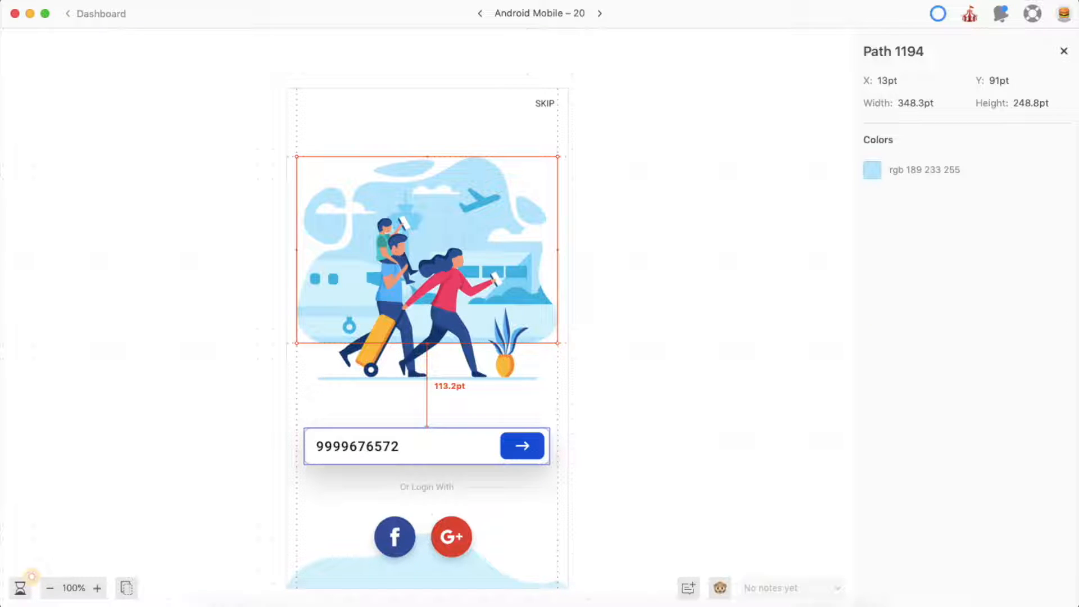
click(358, 447)
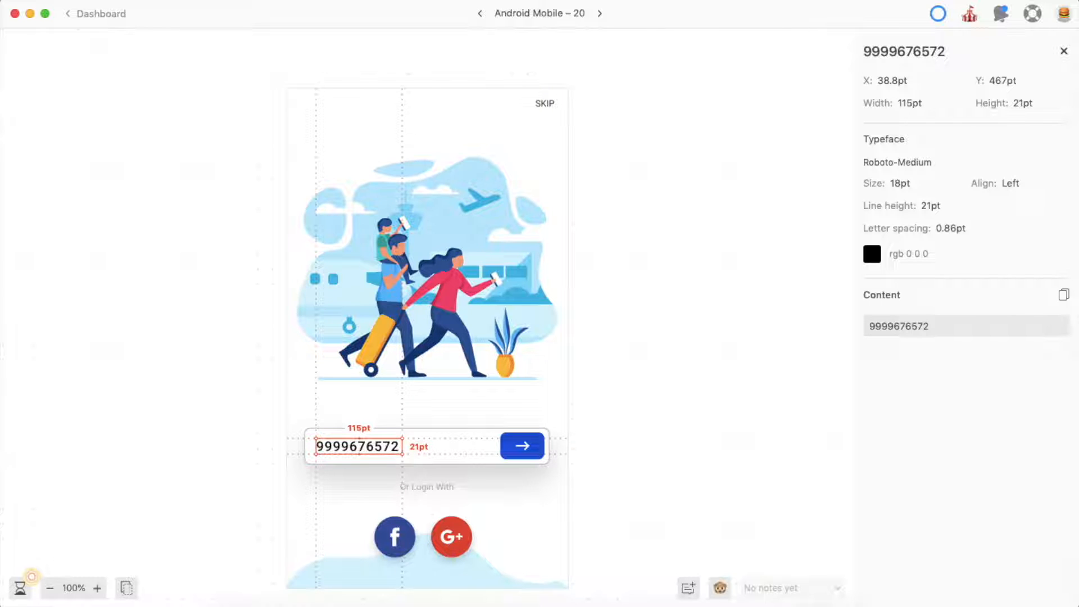
click(450, 447)
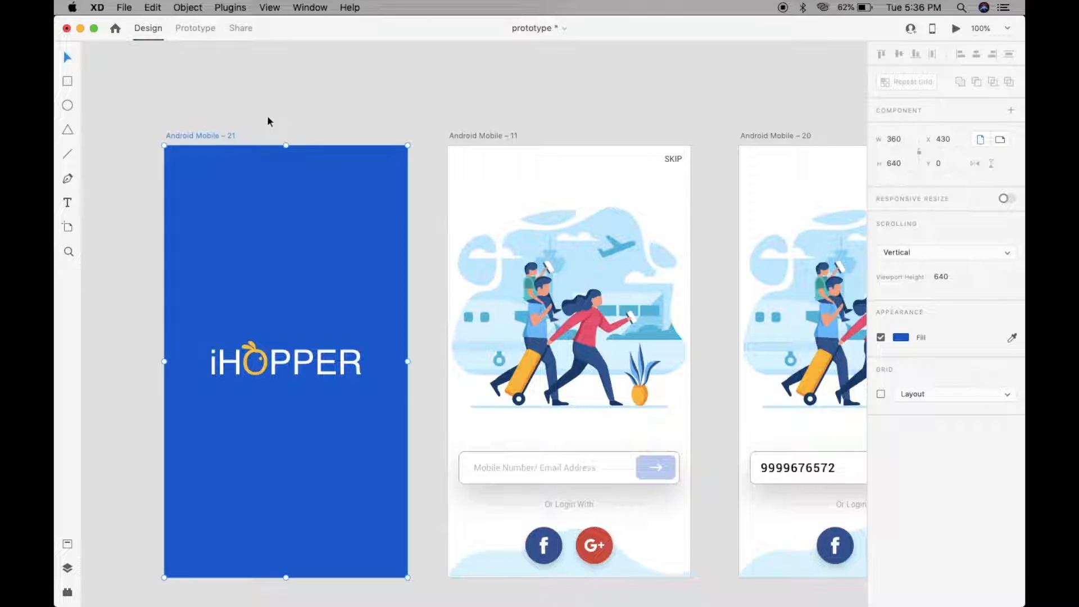
scroll(267, 121, down, 3)
scroll(268, 122, left, 2)
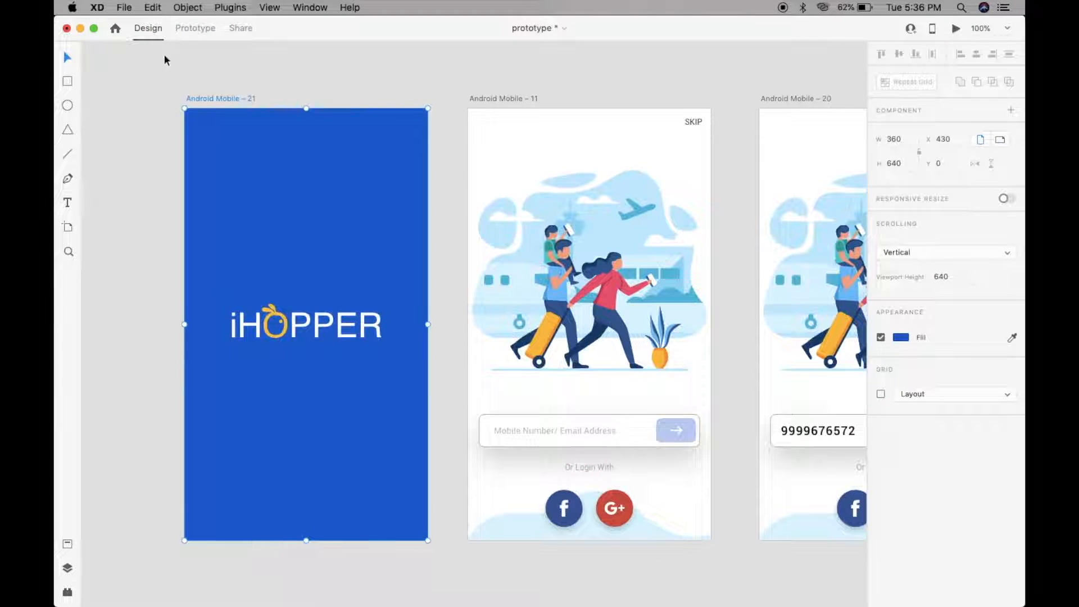
click(121, 8)
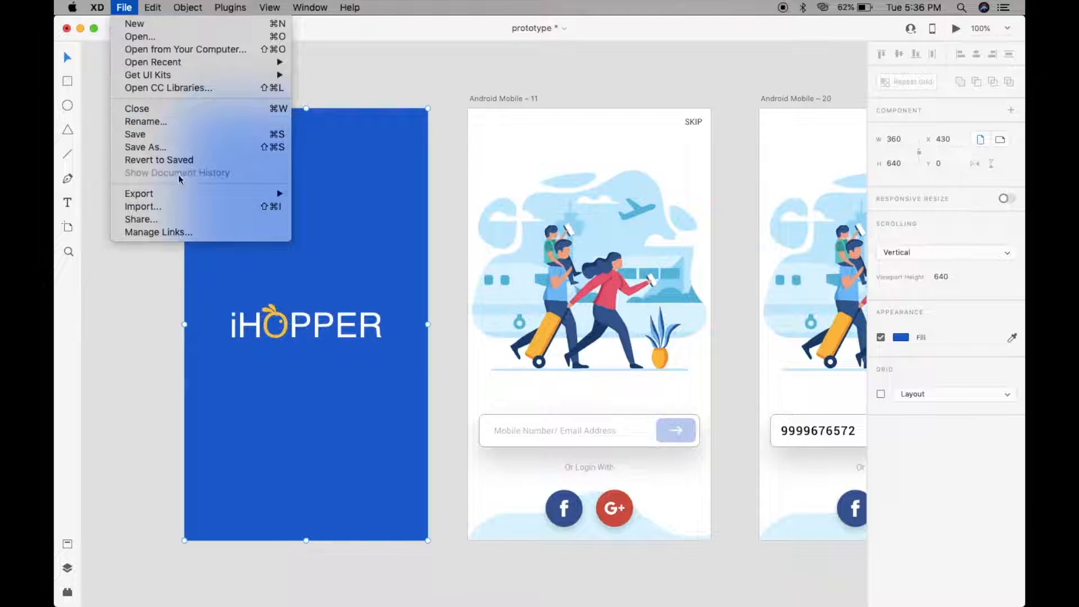
mouse_move(166, 194)
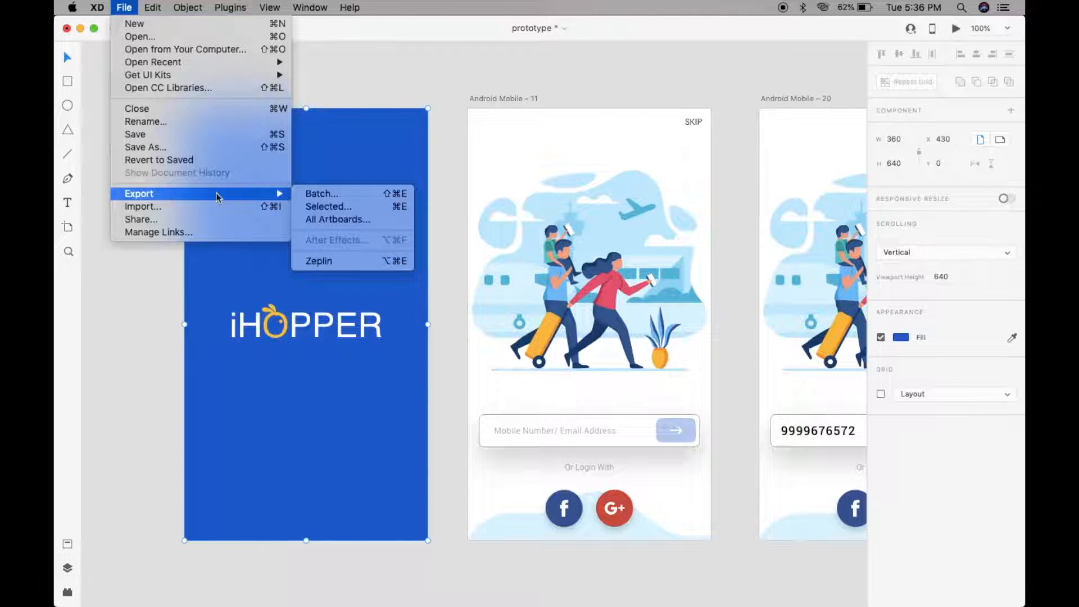
click(356, 260)
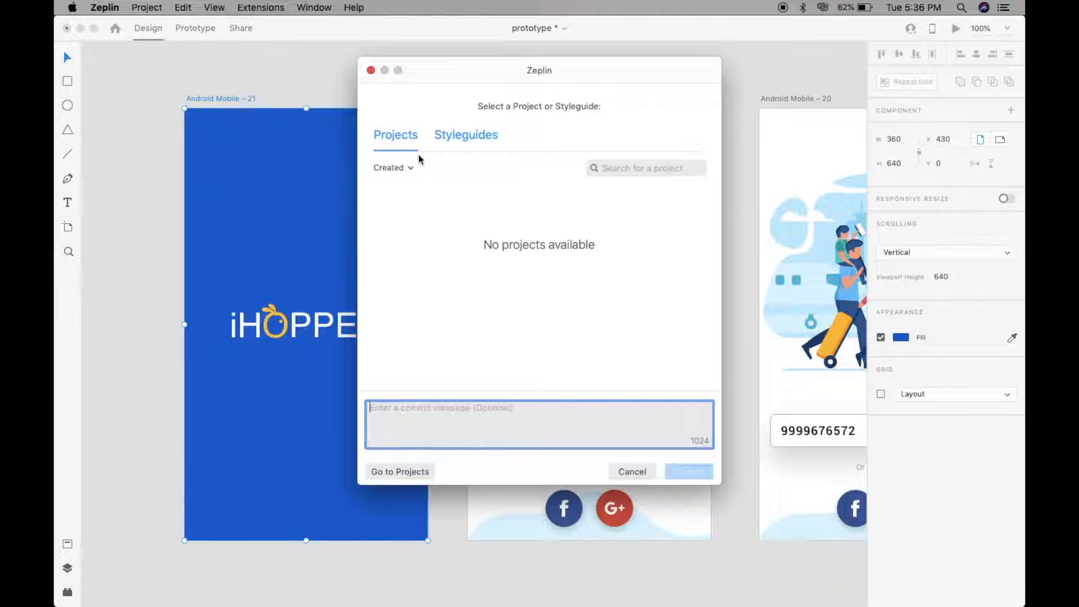
click(455, 141)
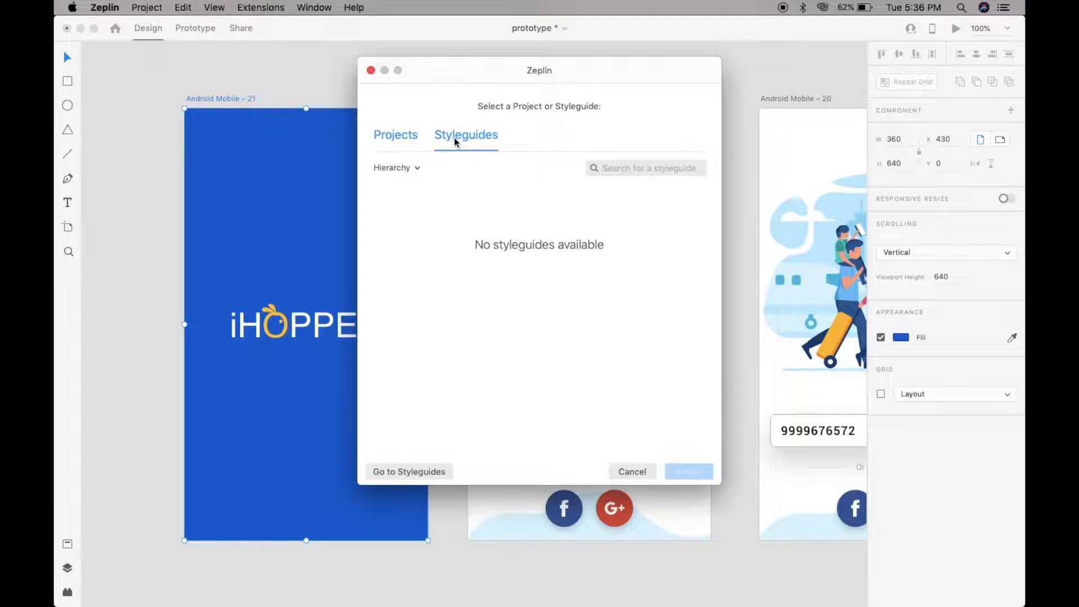
click(398, 138)
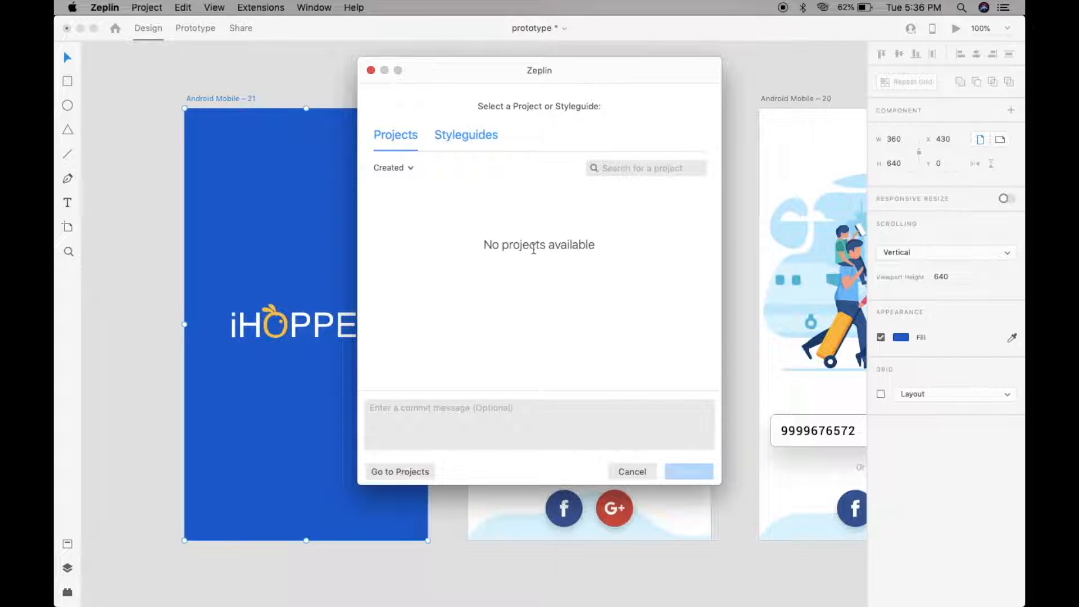
triple_click(534, 249)
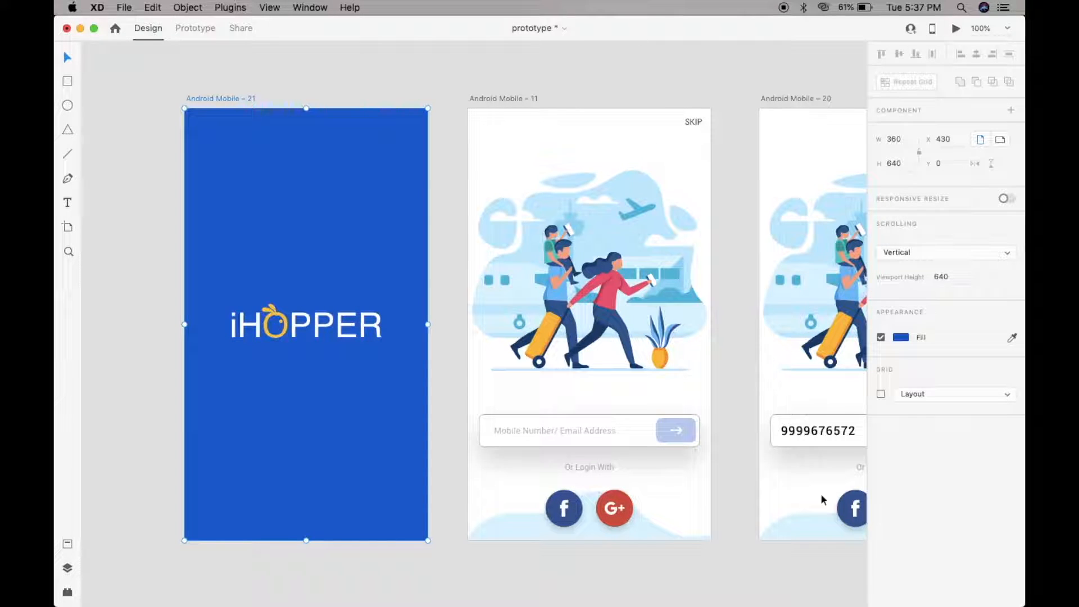
mouse_move(822, 590)
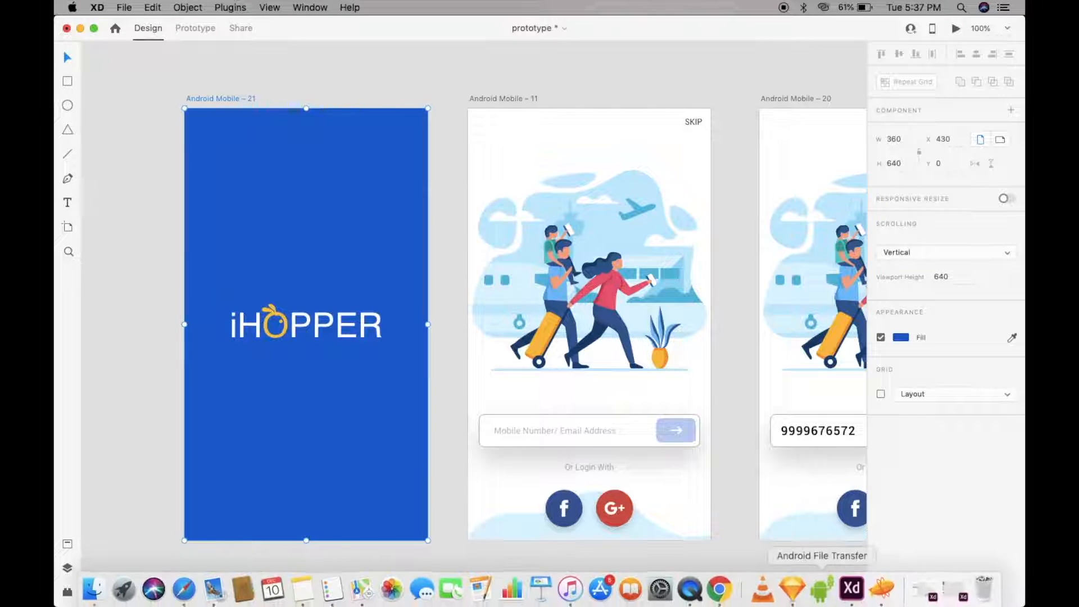
- Create a new Android project in Zeplin
click(882, 591)
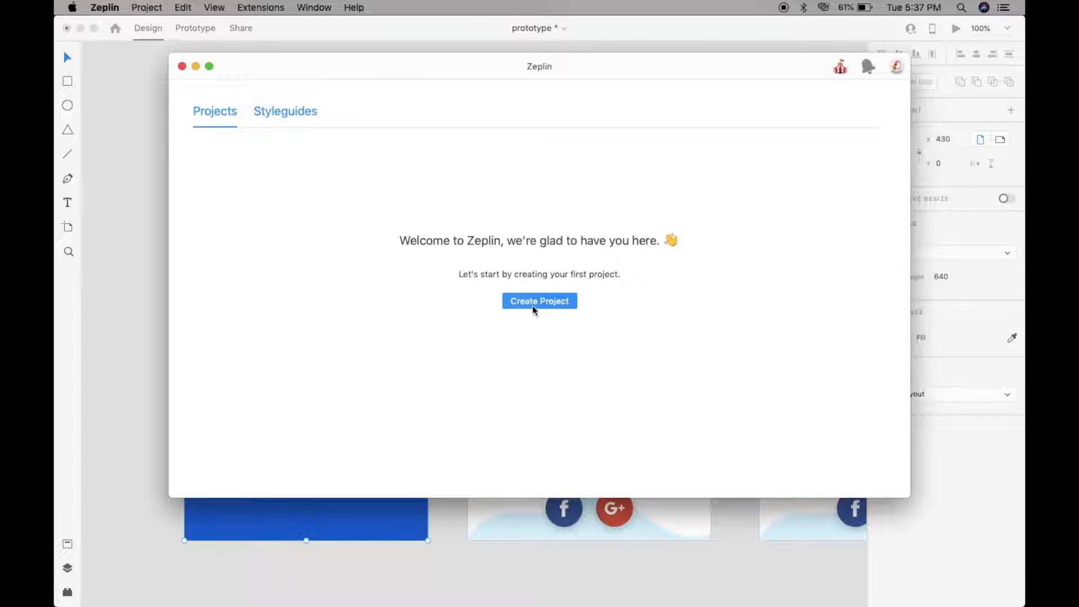
click(563, 306)
click(559, 145)
click(646, 143)
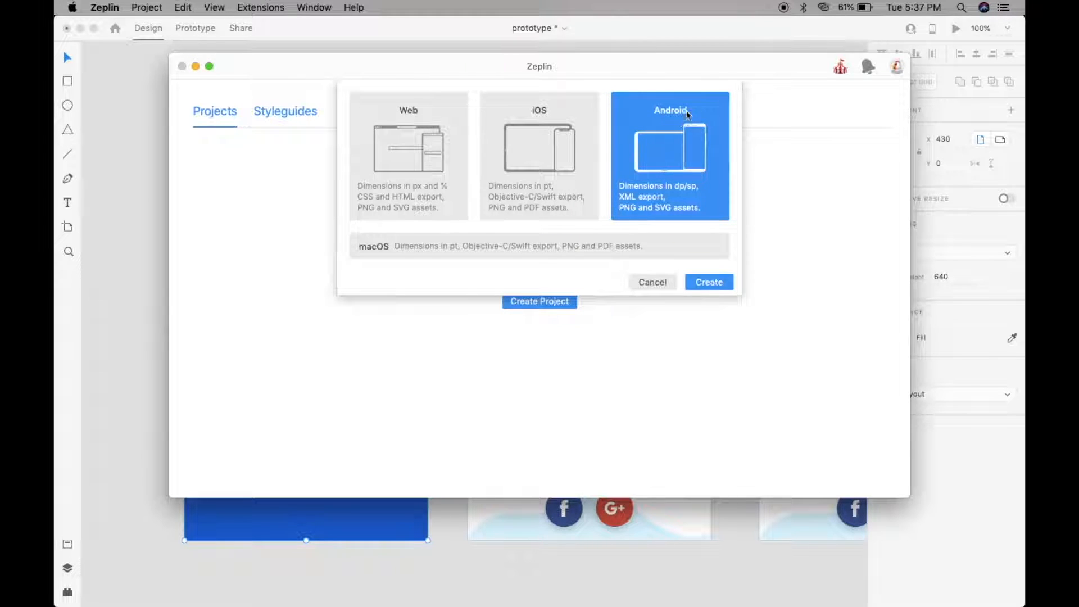
click(717, 282)
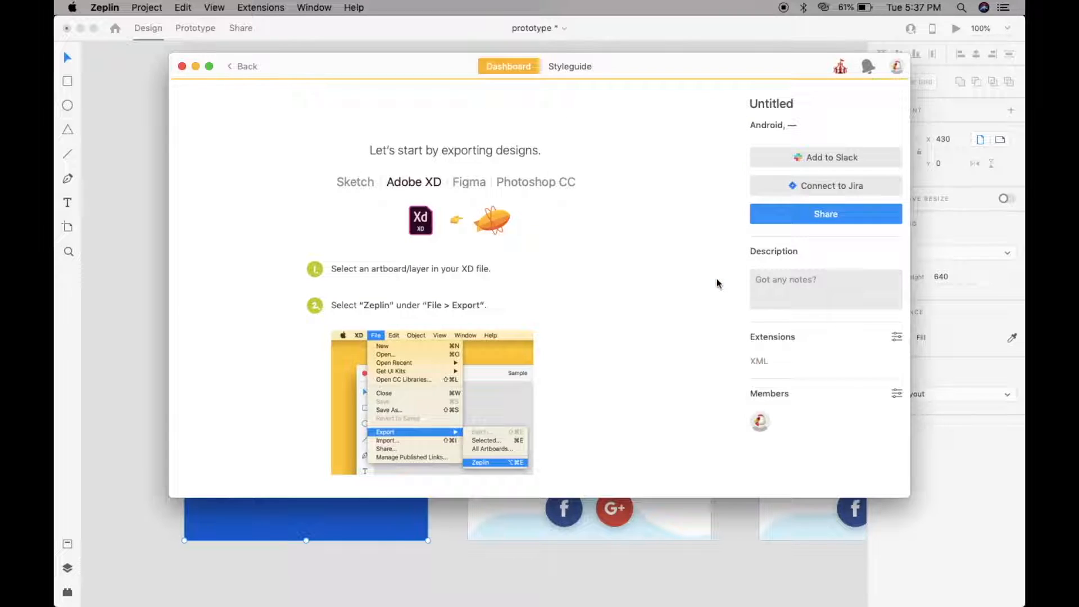
- Rename the Untitled project to 'travel app'
click(789, 104)
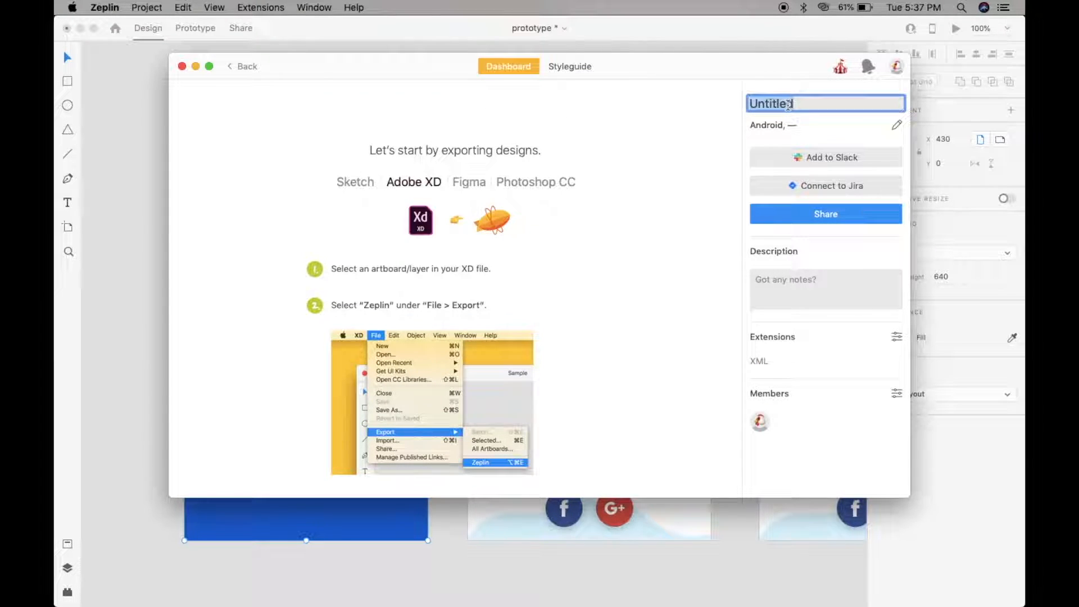
text(t)
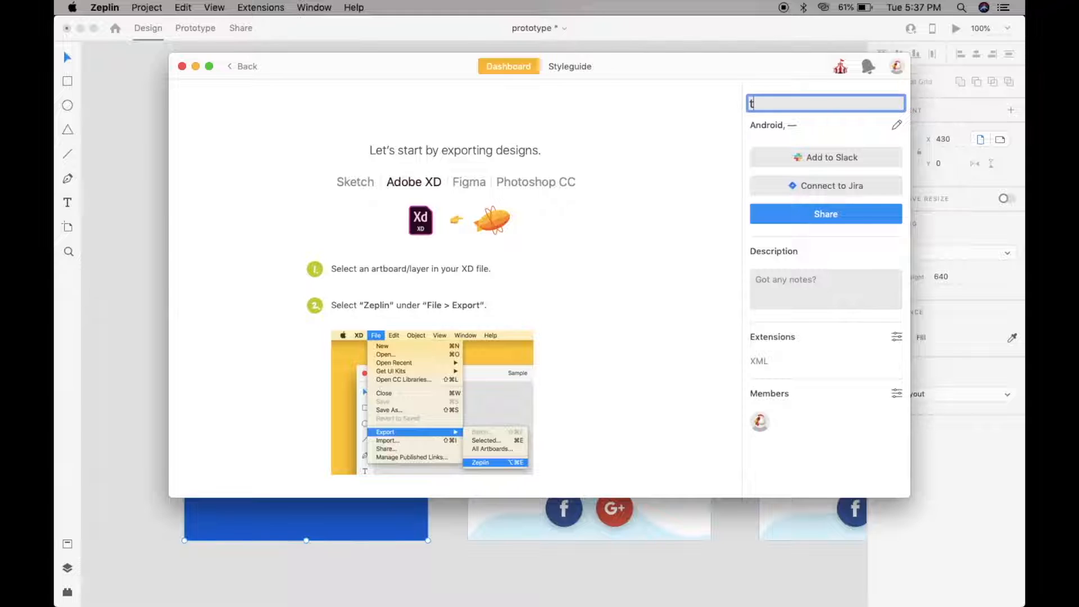
text(ravel app)
key(Return)
click(124, 182)
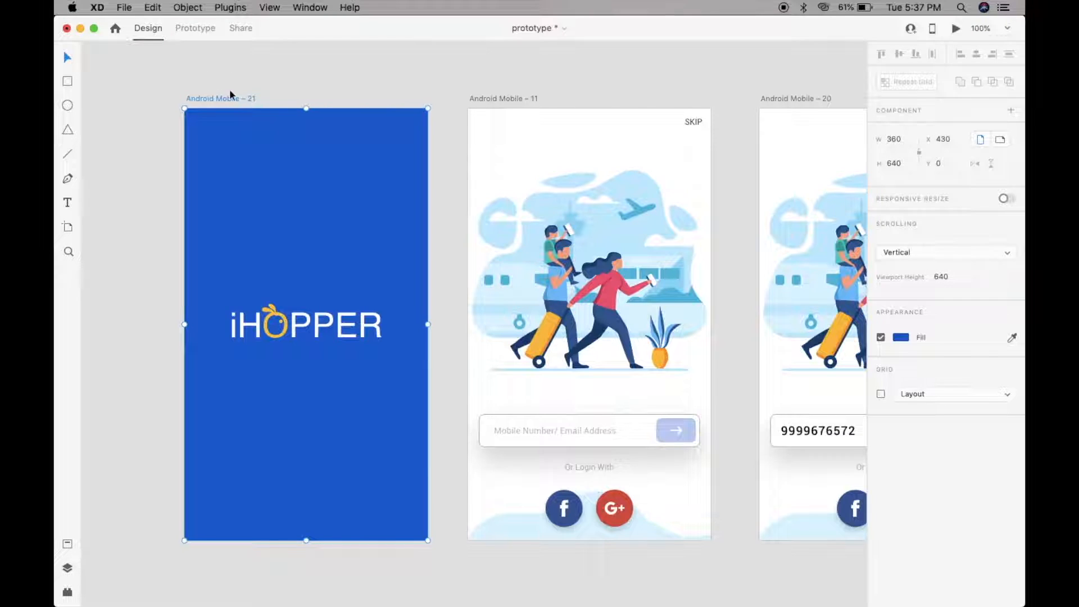
- Export the iHopper splash artboard from Adobe XD into the travel app project at mdpi density
click(124, 7)
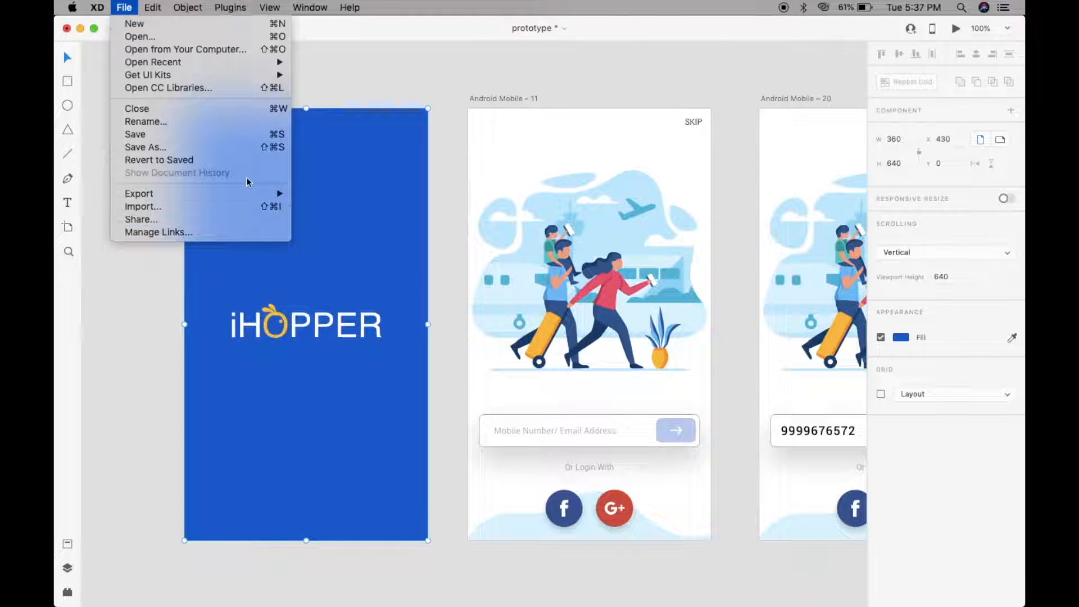
mouse_move(253, 193)
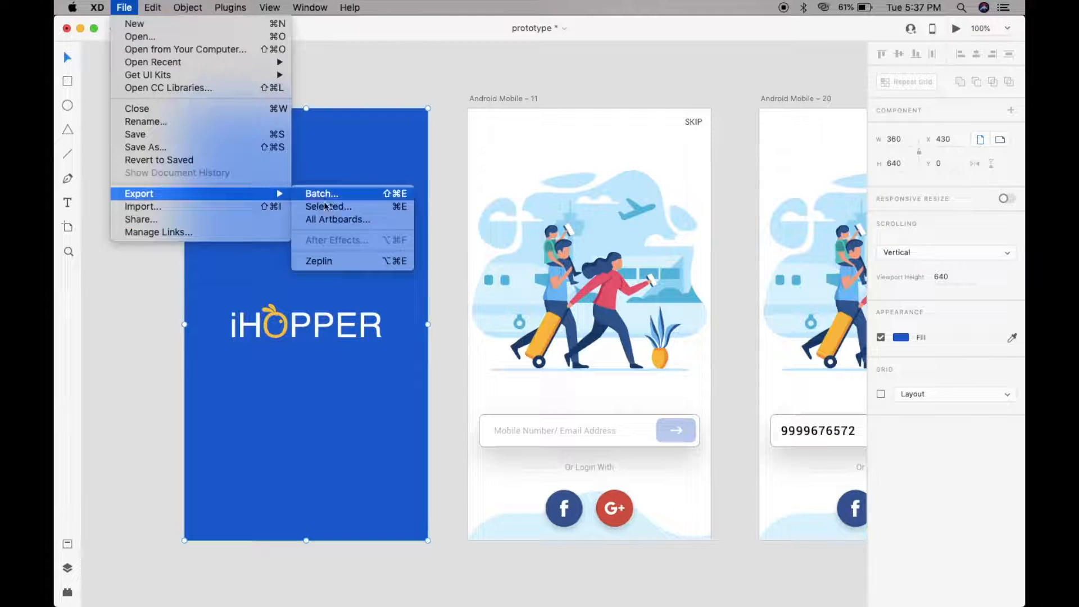
click(342, 261)
click(543, 270)
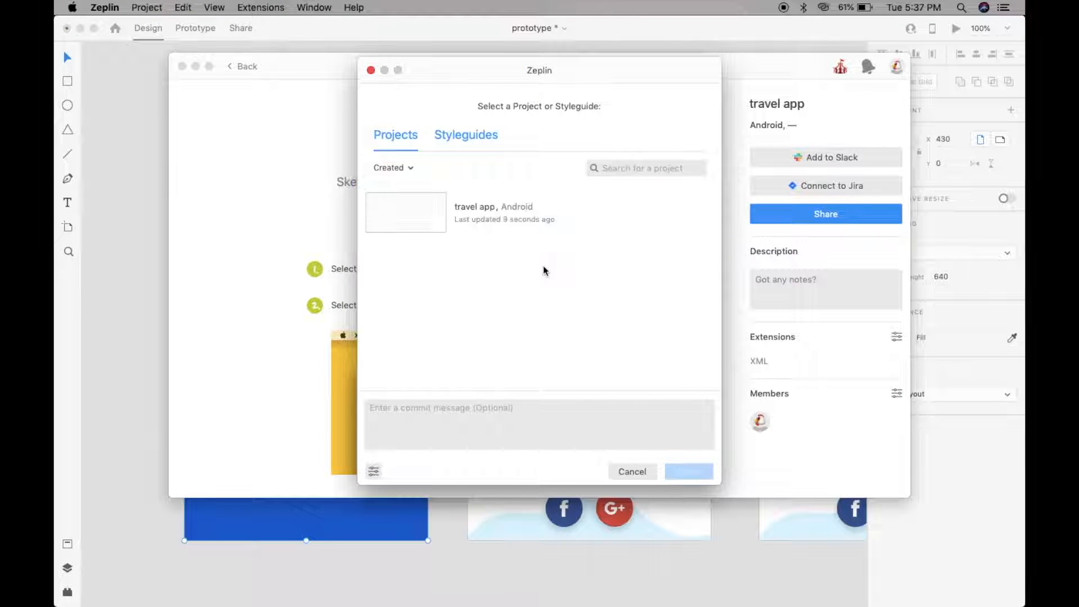
click(484, 207)
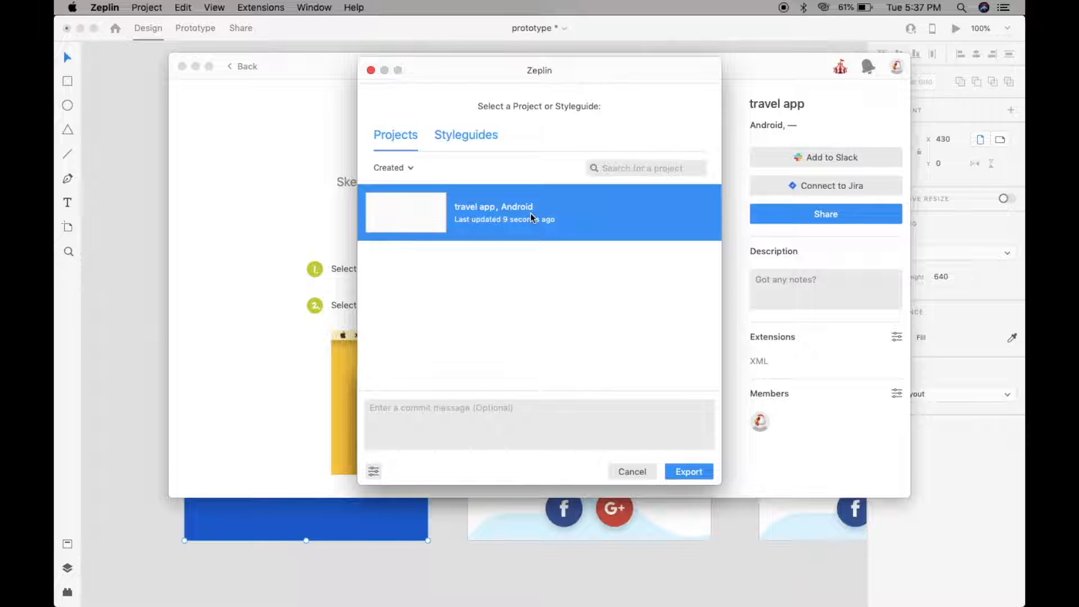
click(694, 475)
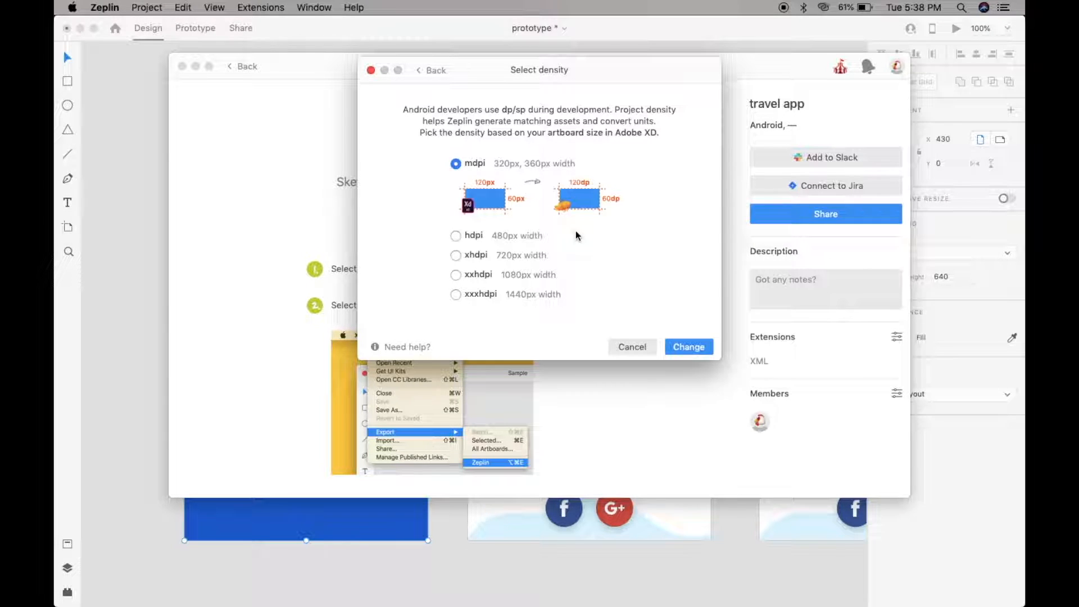
click(698, 349)
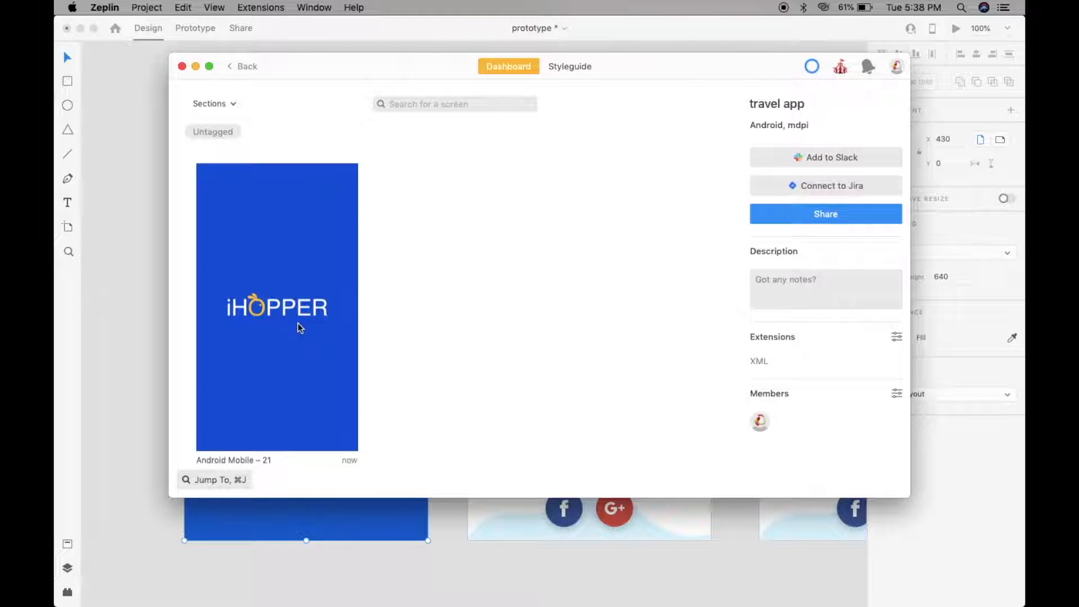
- Export the Android Mobile – 11, 12 and 20 artboards from XD into travel app
scroll(300, 328, down, 2)
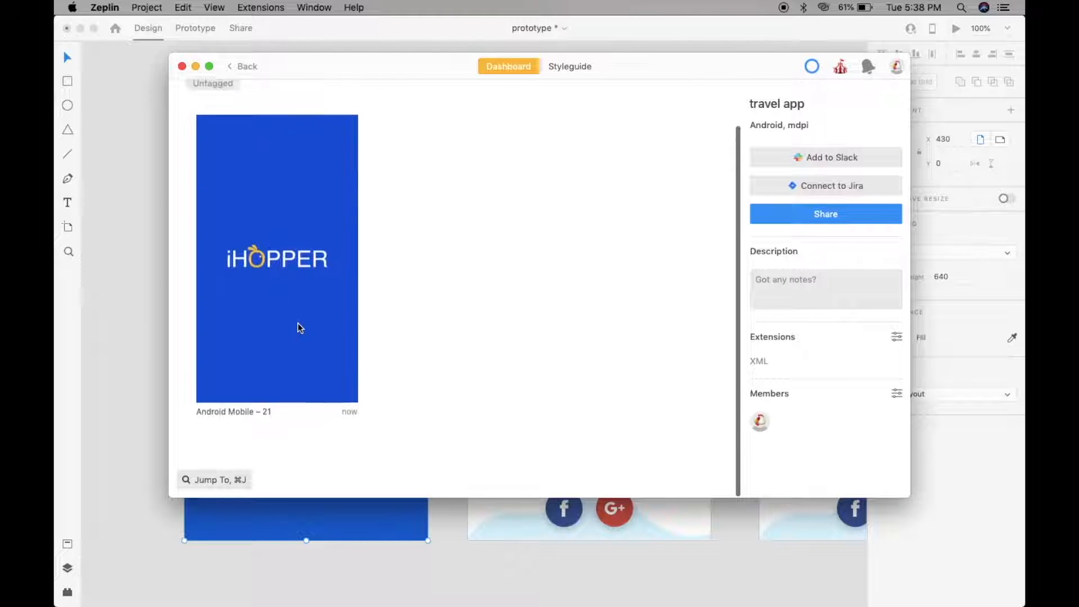
click(141, 207)
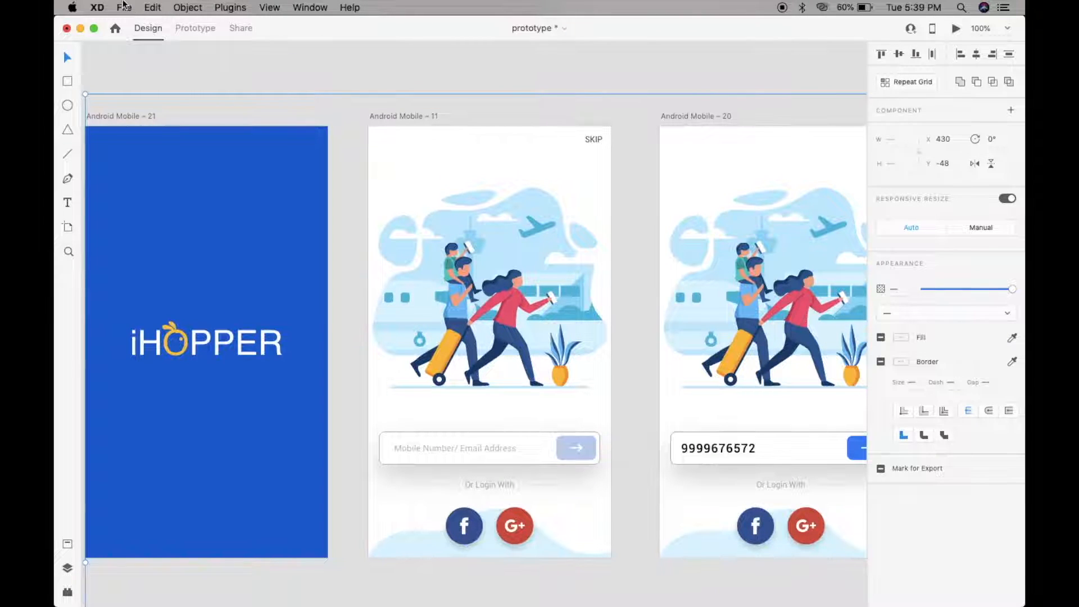
click(125, 7)
mouse_move(238, 201)
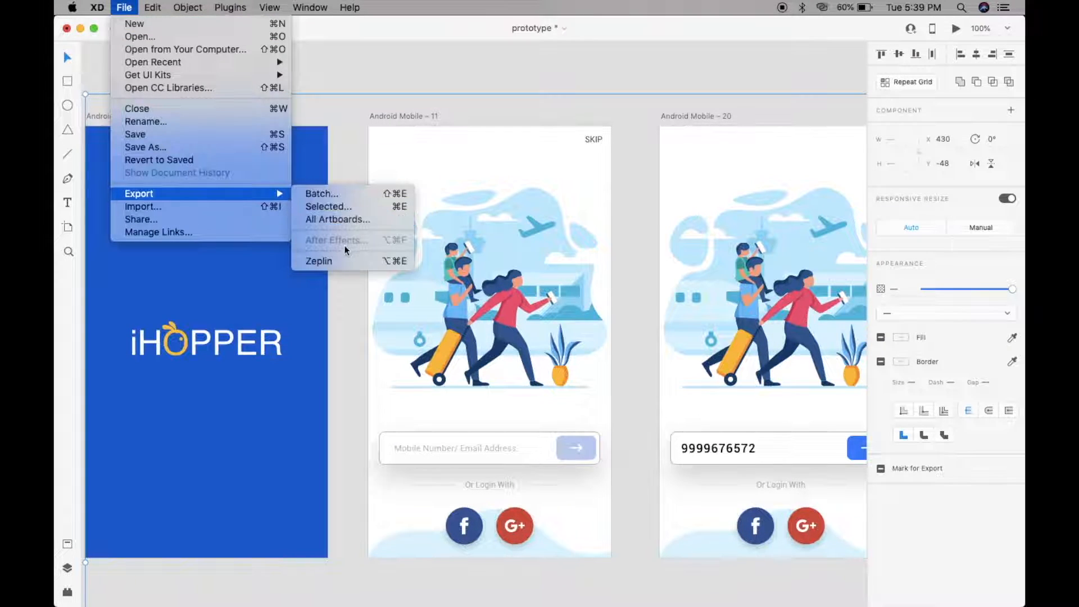
click(324, 261)
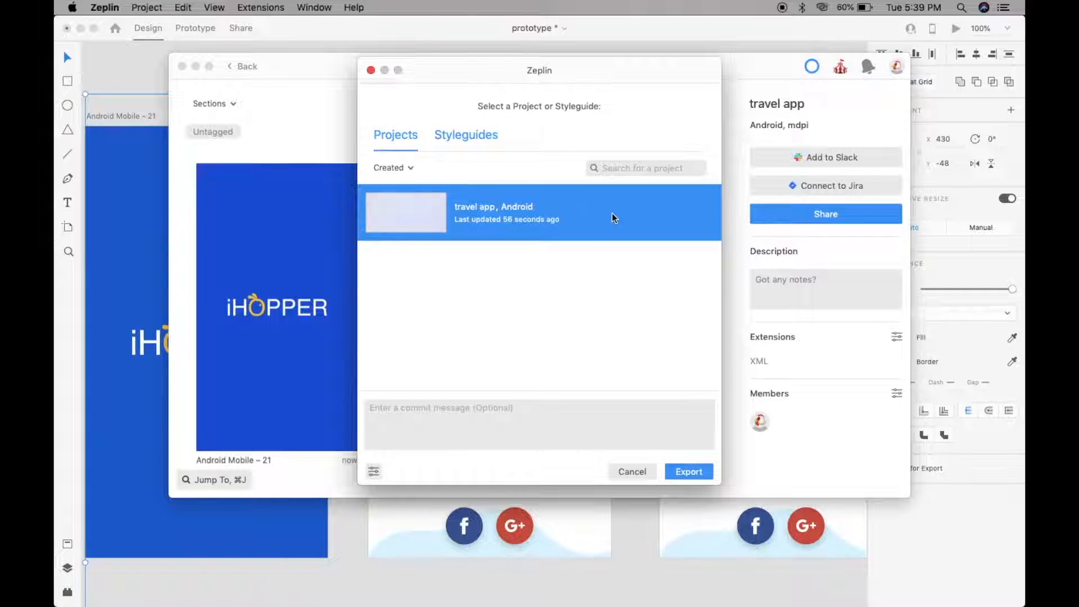
click(691, 472)
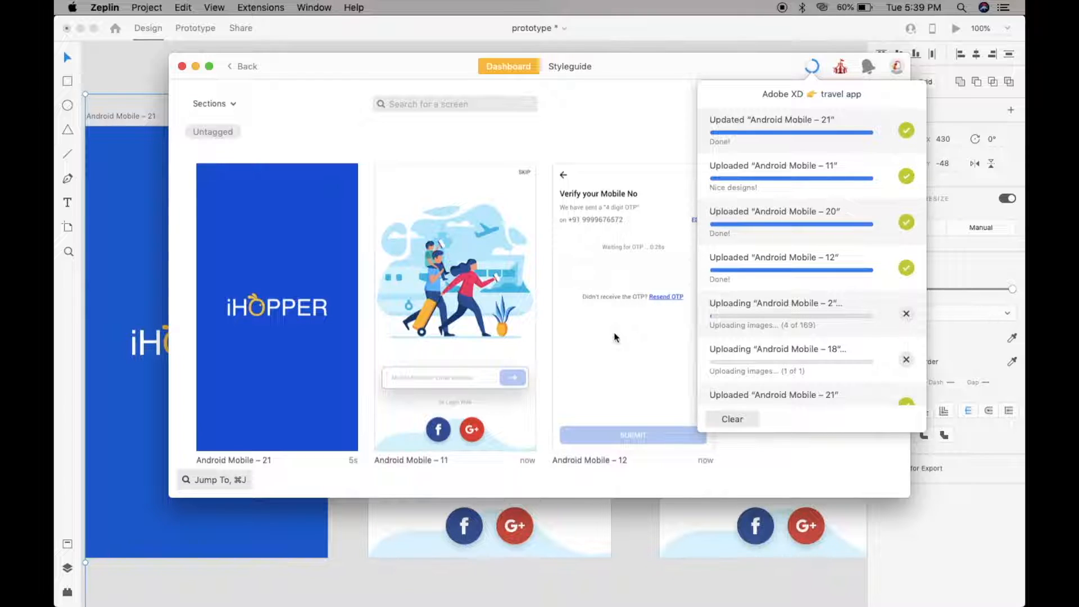
scroll(615, 337, down, 2)
scroll(616, 337, down, 5)
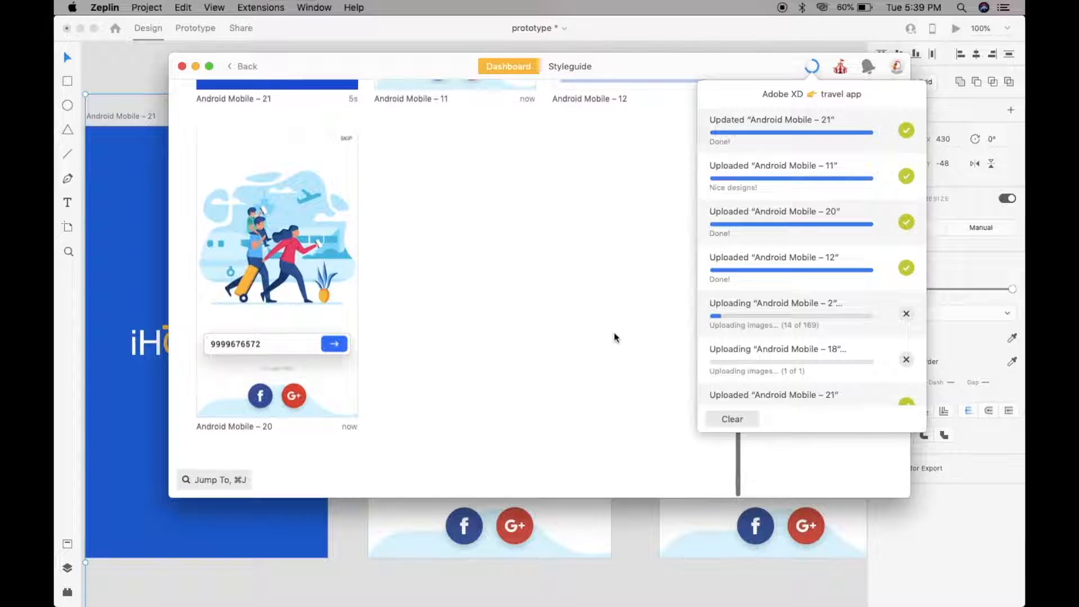
scroll(616, 337, up, 3)
scroll(616, 338, up, 5)
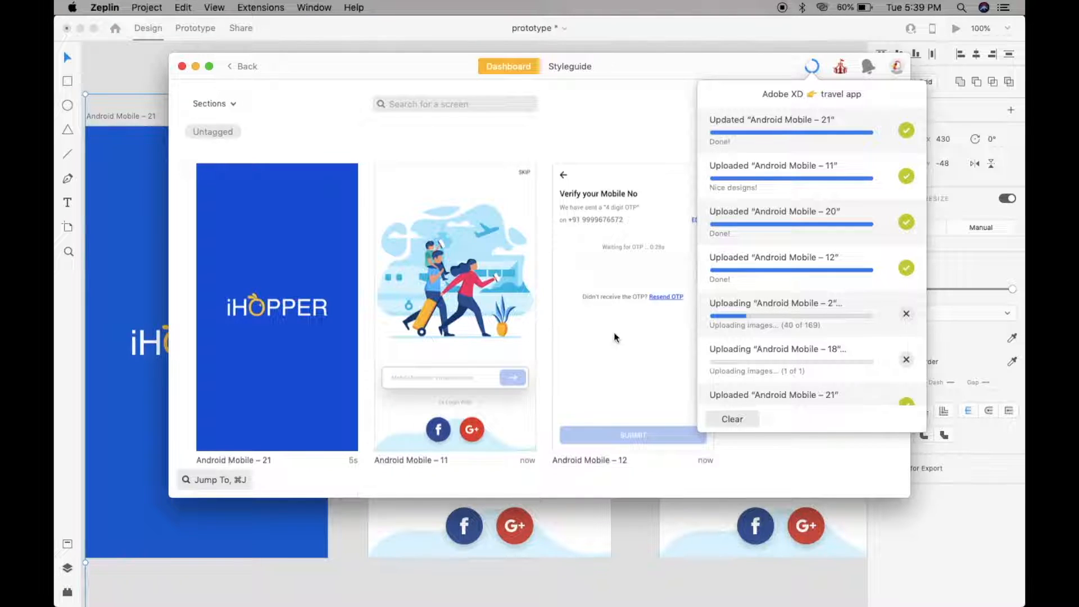
click(615, 337)
scroll(562, 366, down, 5)
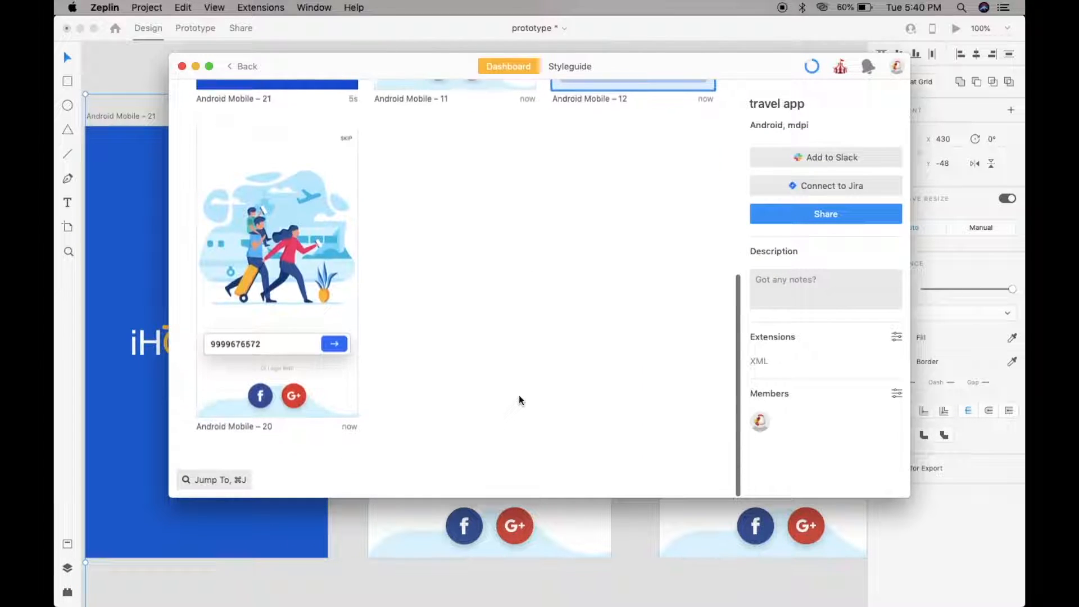
click(565, 285)
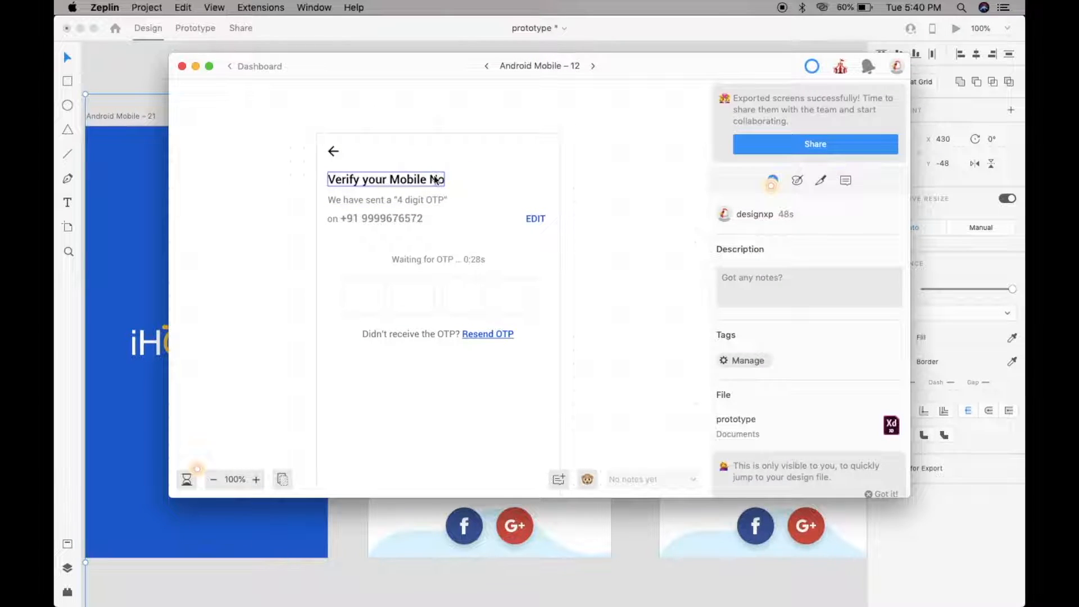
click(360, 180)
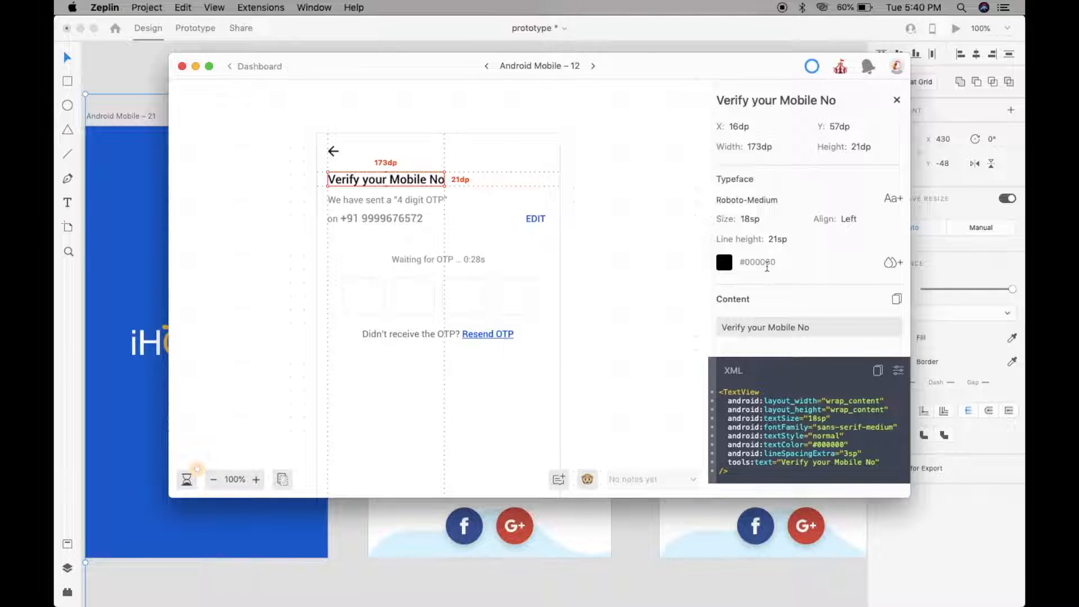
scroll(792, 305, down, 2)
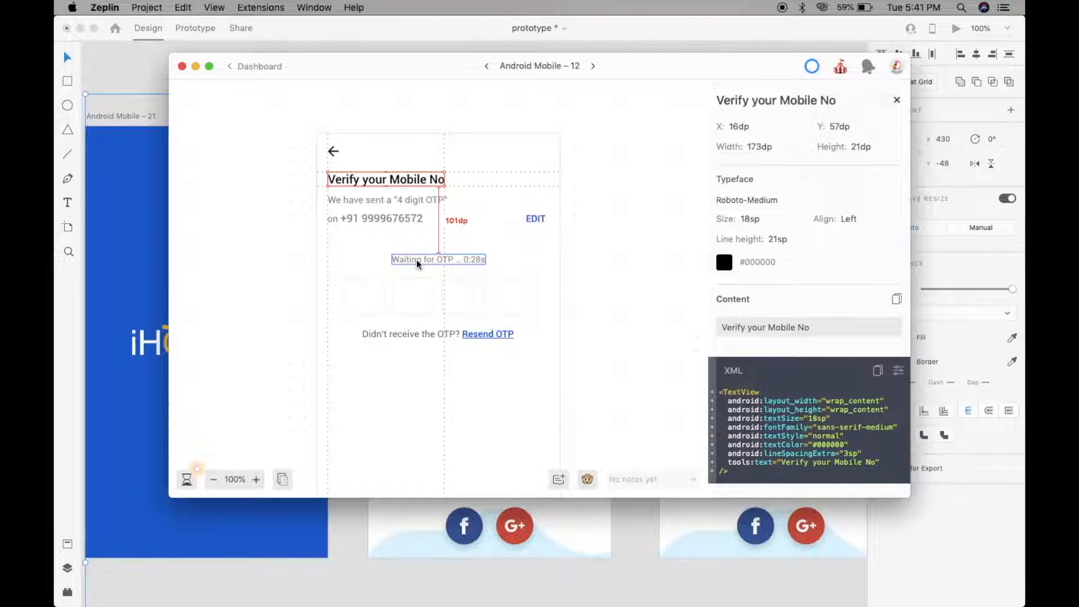
click(334, 151)
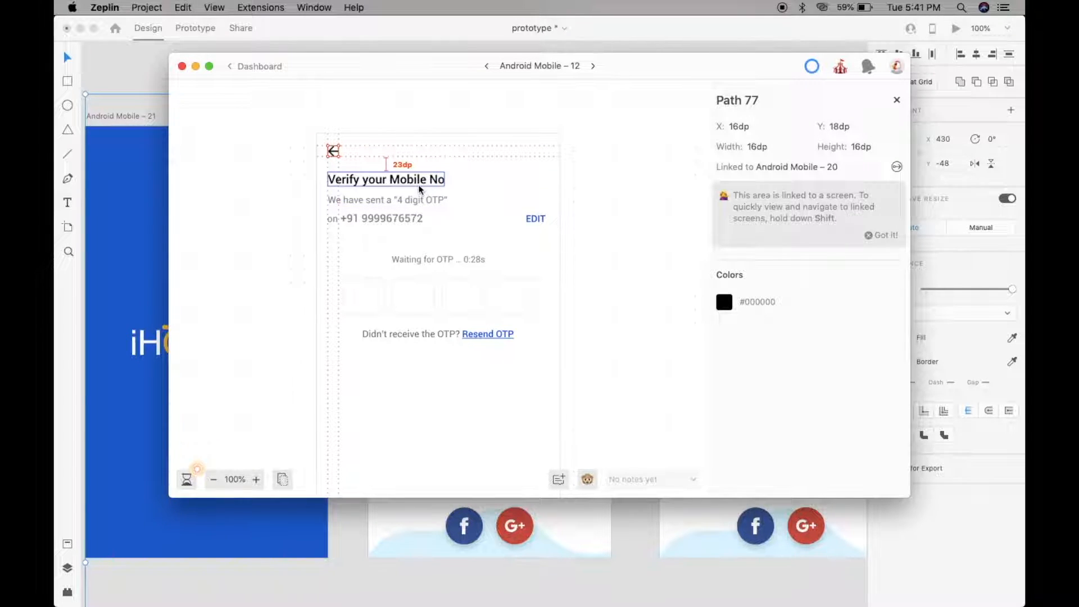
click(418, 185)
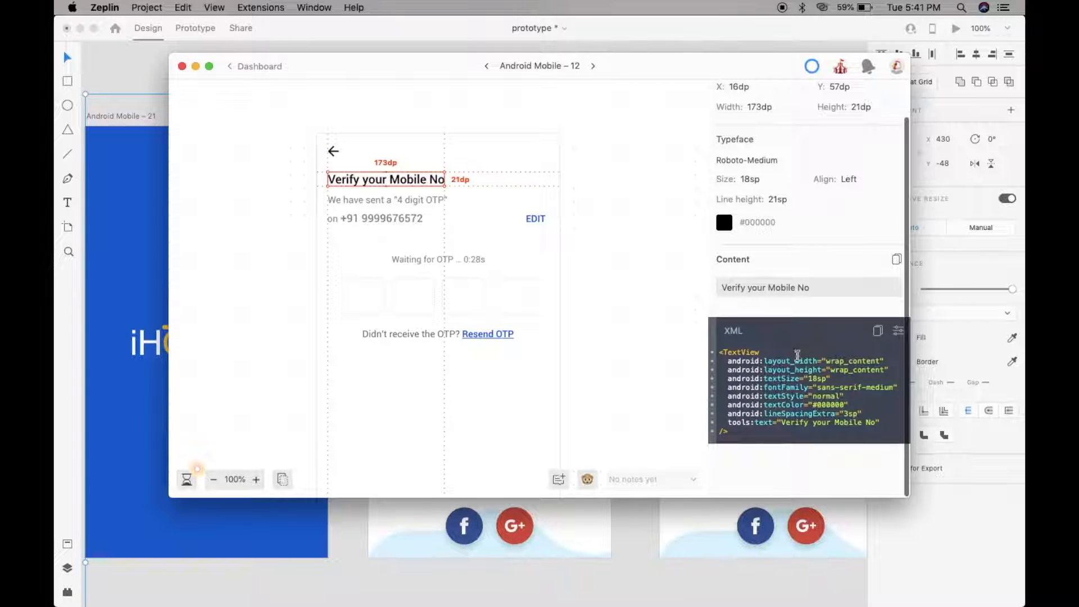
click(260, 66)
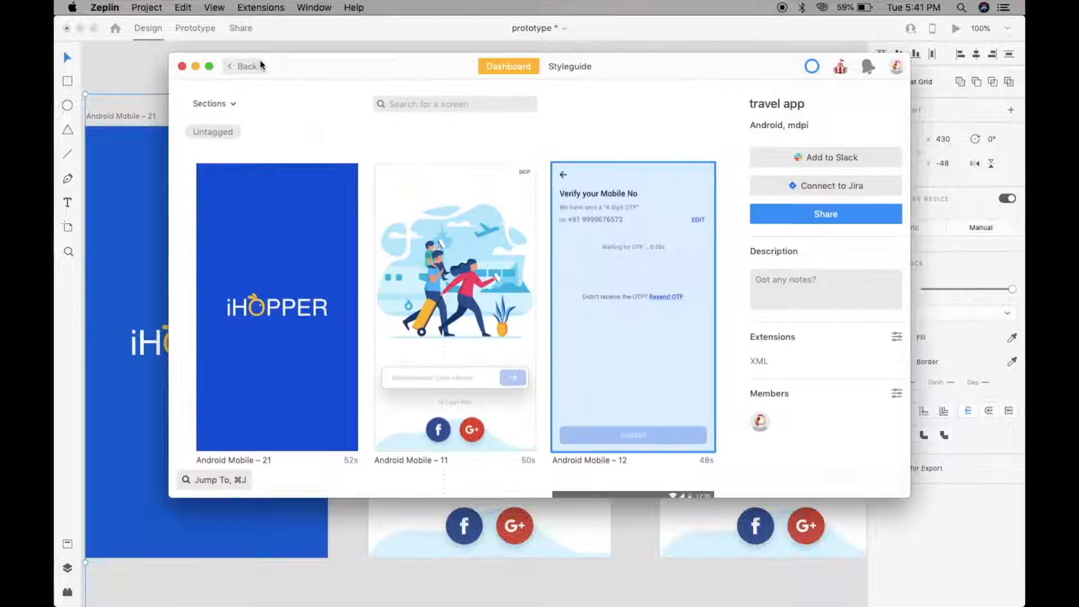
- Open Android Mobile – 2 and inspect its 'Where are you going next?' heading and Santorini image
scroll(476, 245, down, 2)
scroll(476, 243, down, 5)
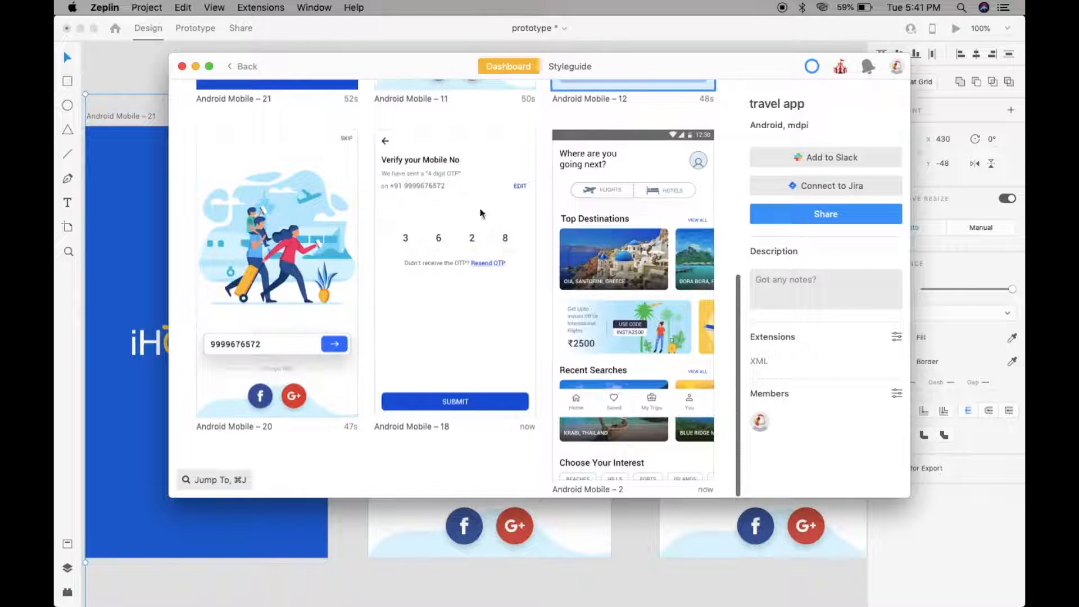
double_click(565, 245)
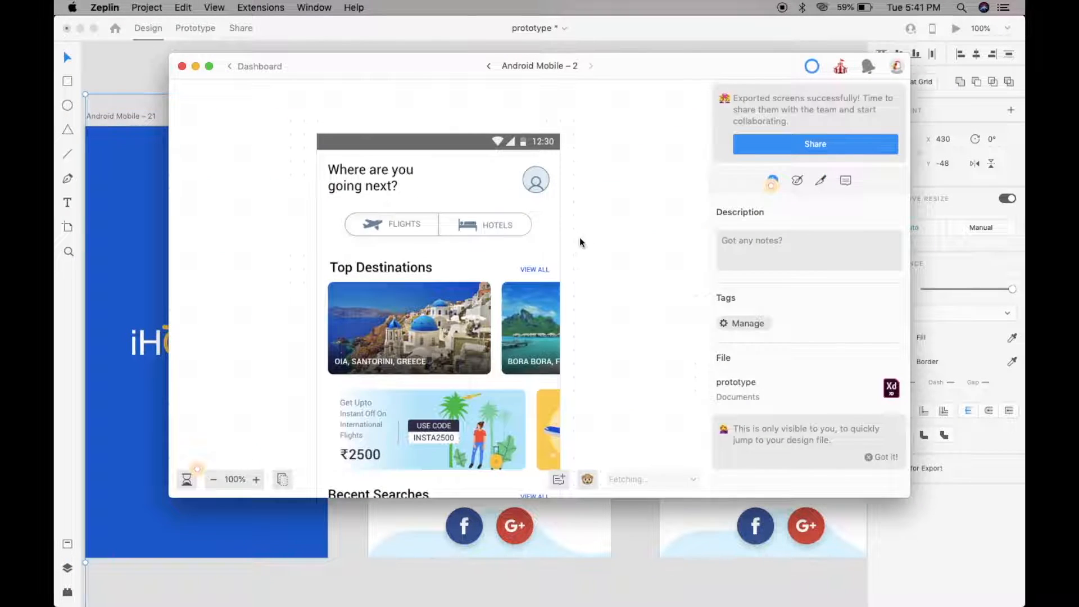
click(377, 177)
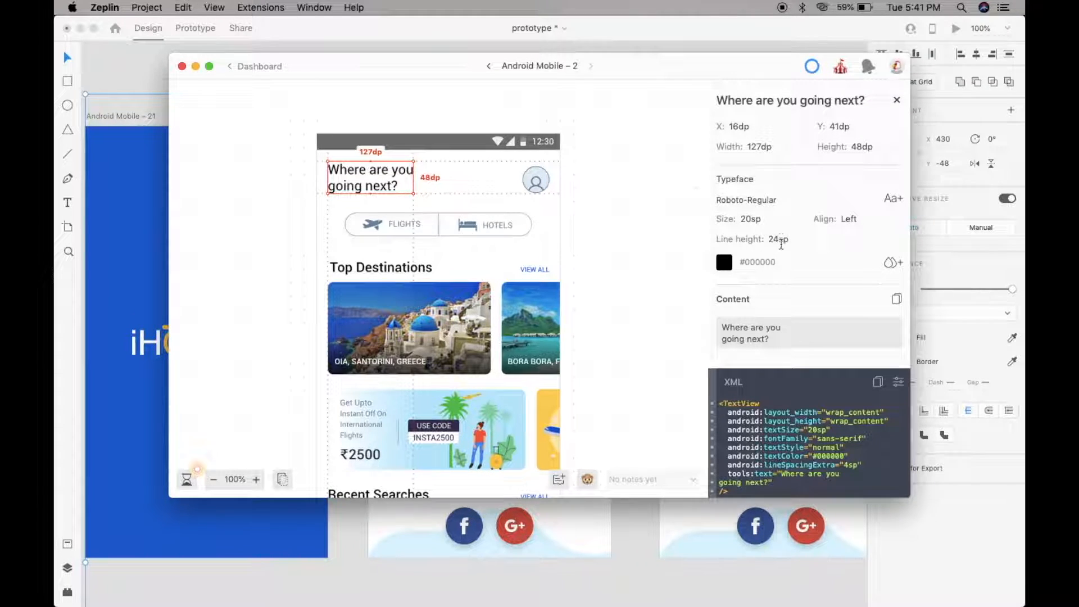
scroll(778, 239, down, 2)
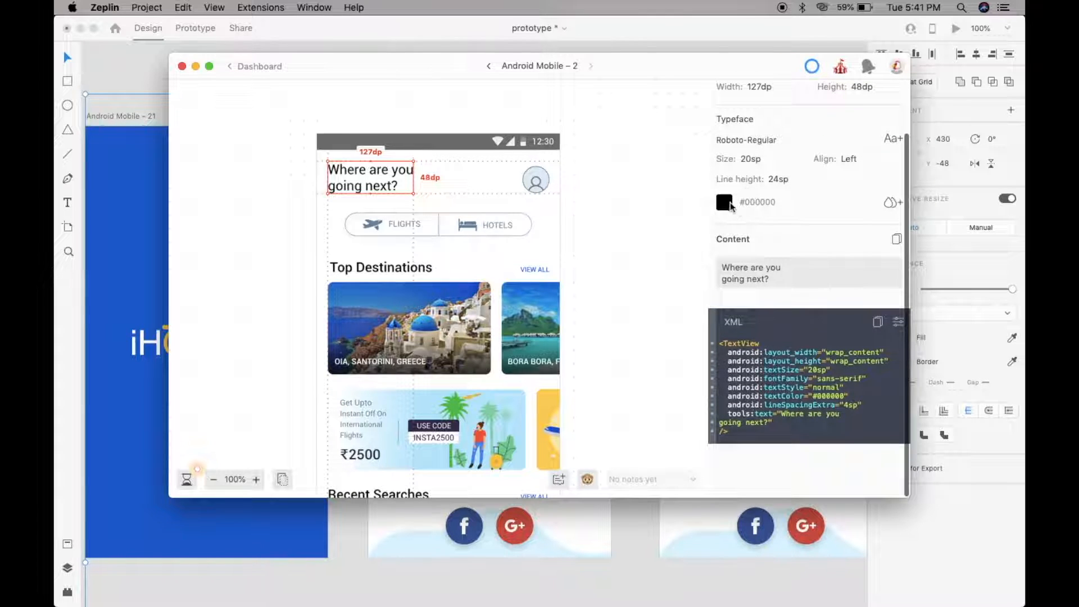
click(432, 299)
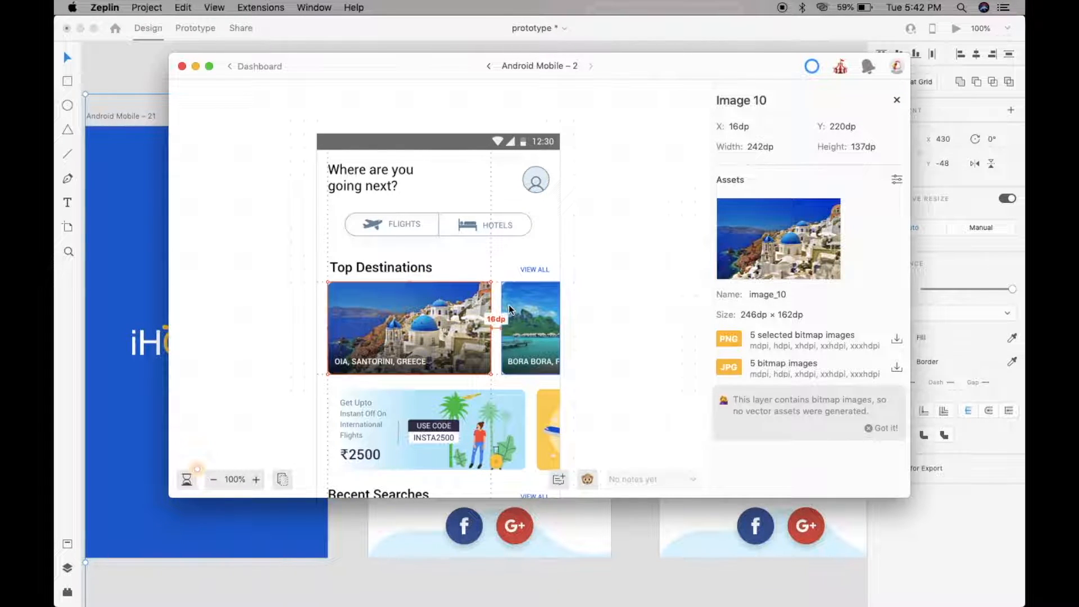
- Inspect the Recent Searches text, then go back to the Projects list
scroll(510, 310, down, 5)
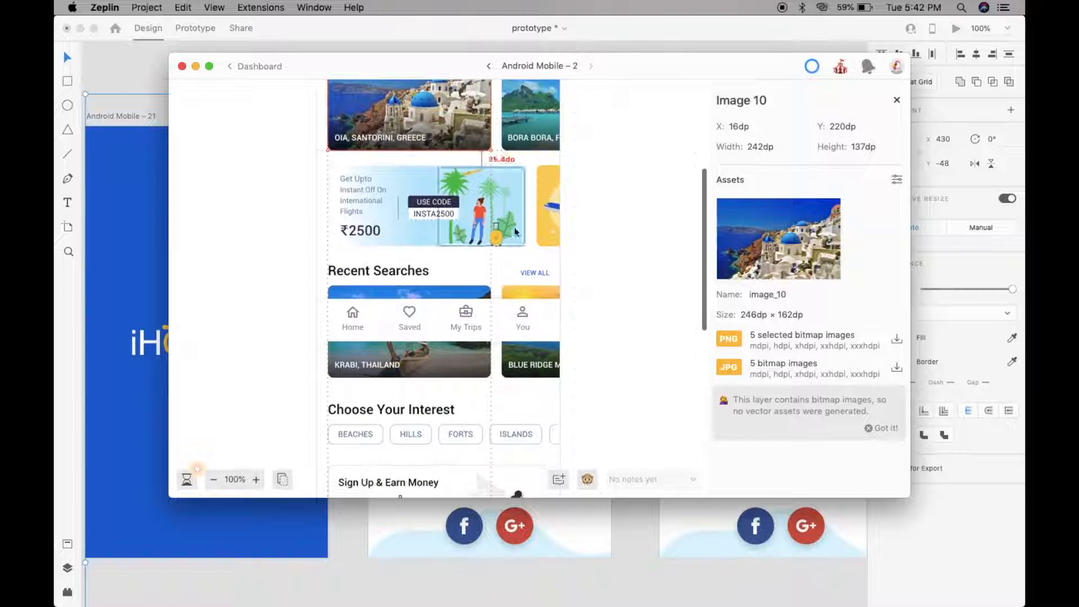
click(404, 313)
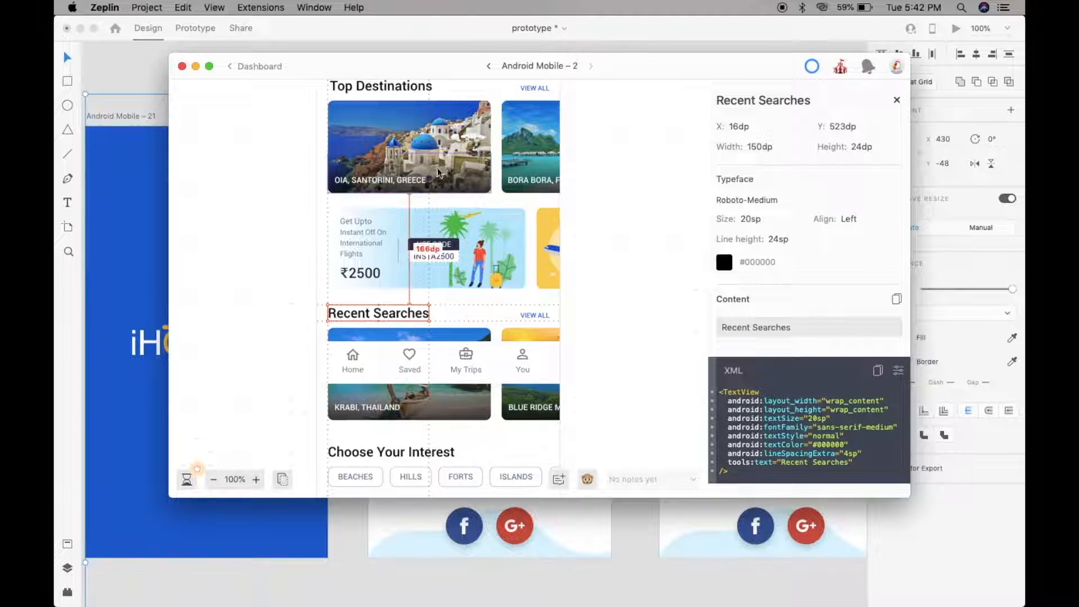
click(239, 66)
click(236, 69)
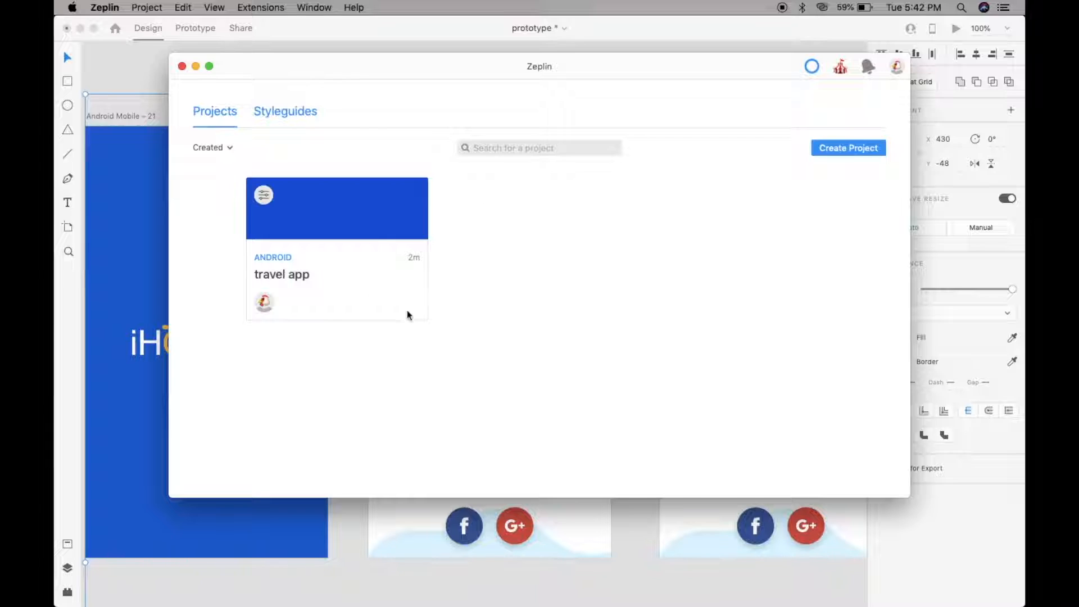
- Invite a teammate to the travel app project by entering their e-mail address
click(419, 286)
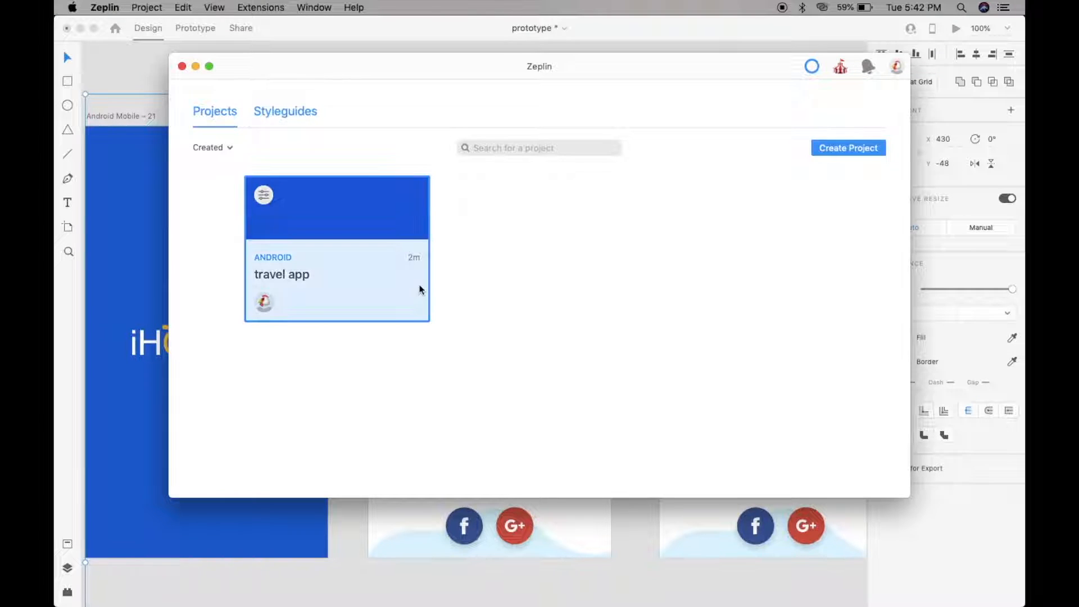
click(263, 195)
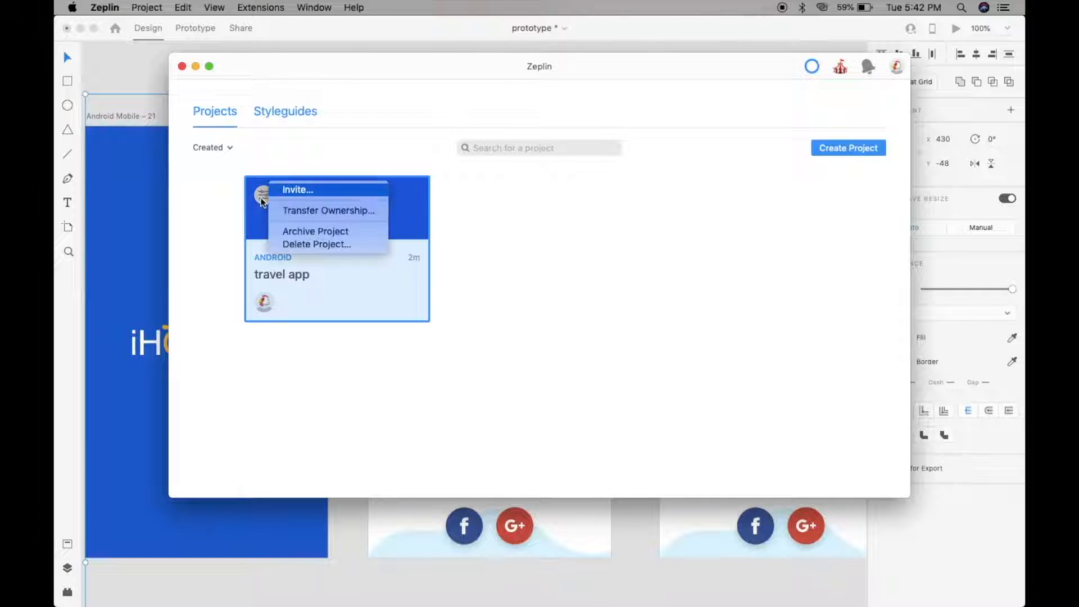
click(306, 194)
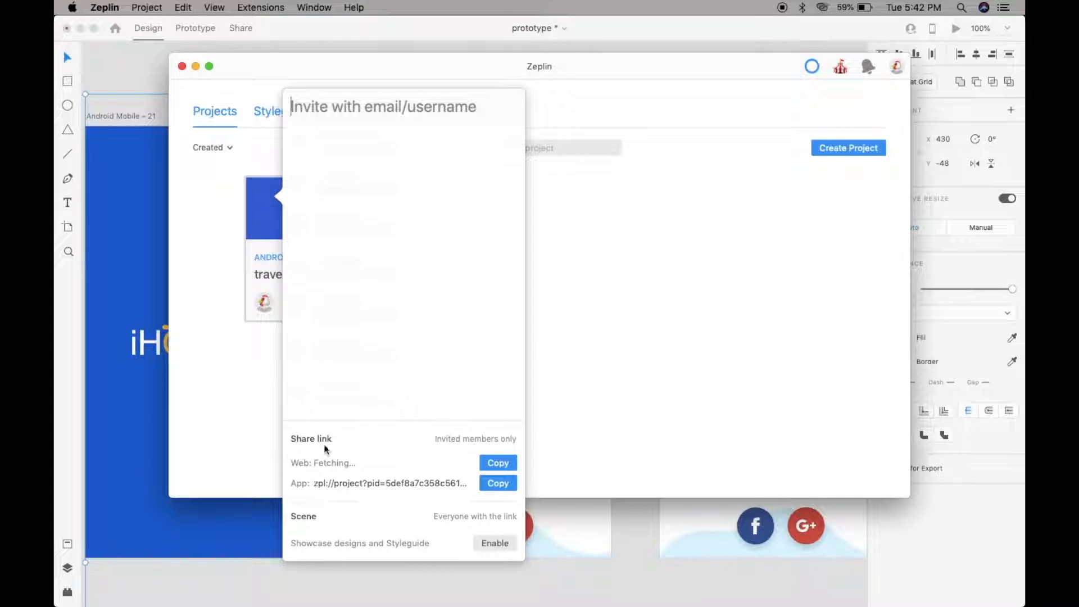
click(348, 478)
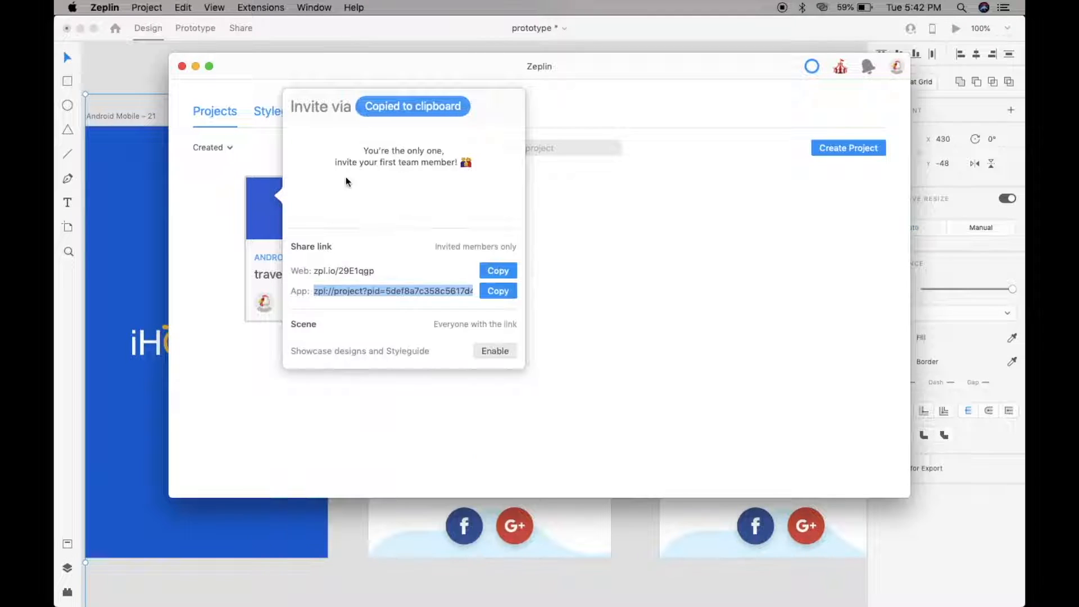
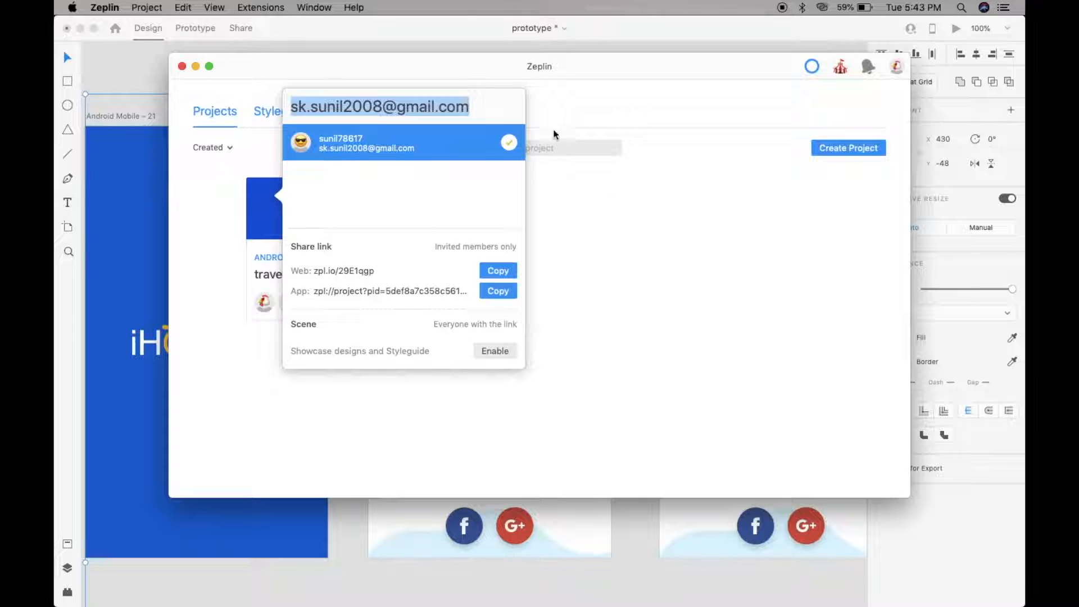
click(509, 144)
- Reselect the travel app project and reopen its options menu
click(263, 196)
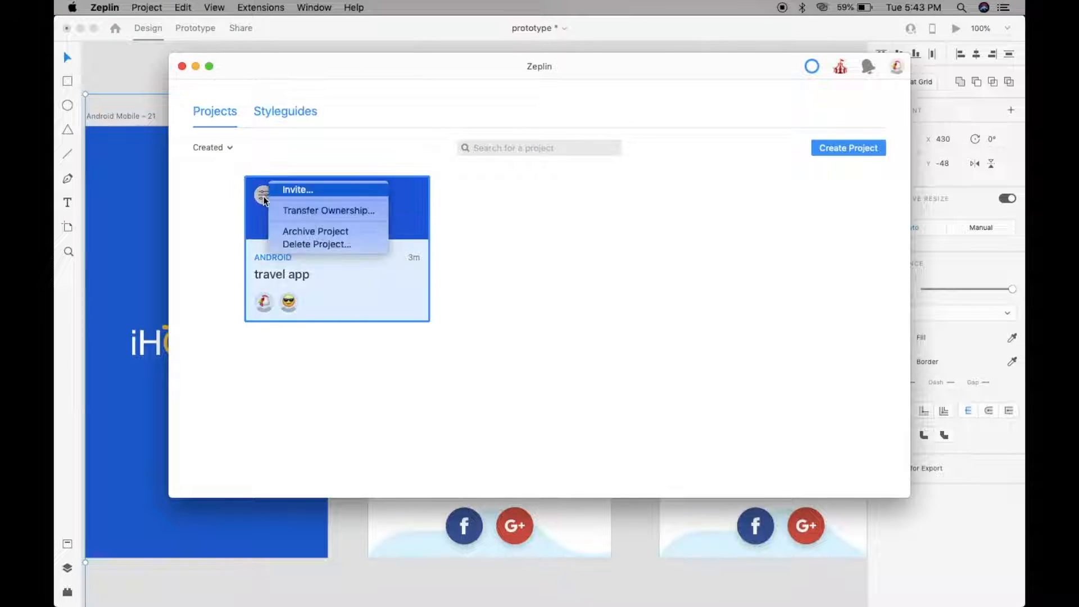
click(292, 304)
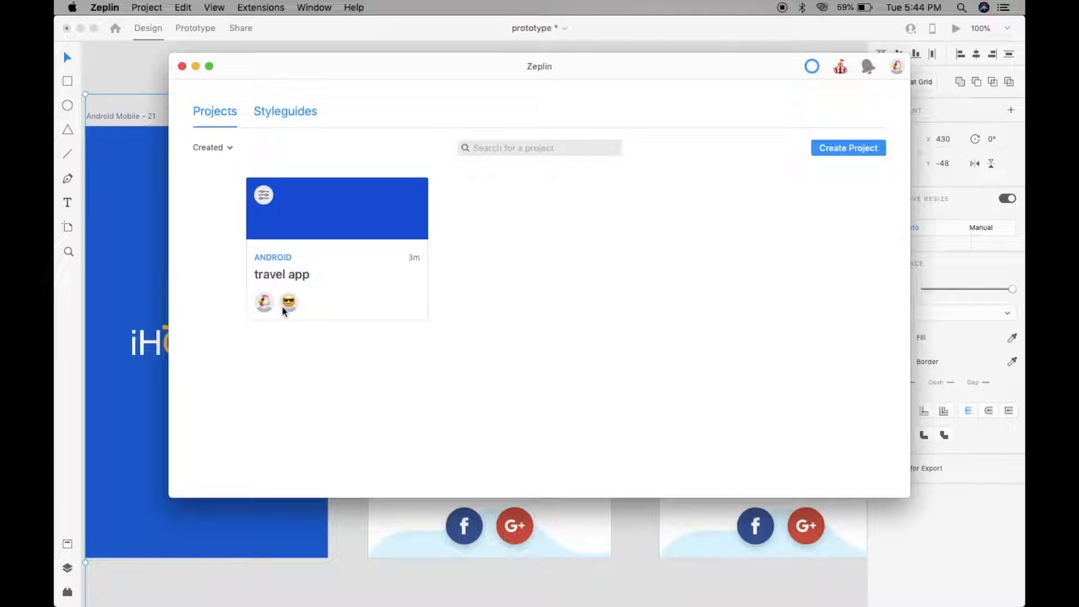
click(287, 303)
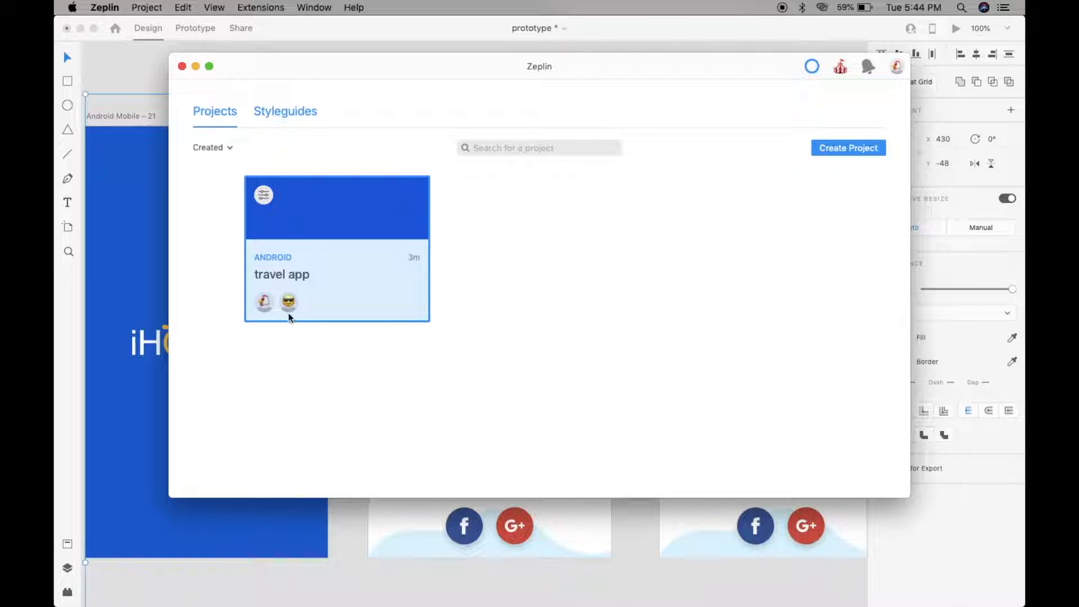
click(264, 193)
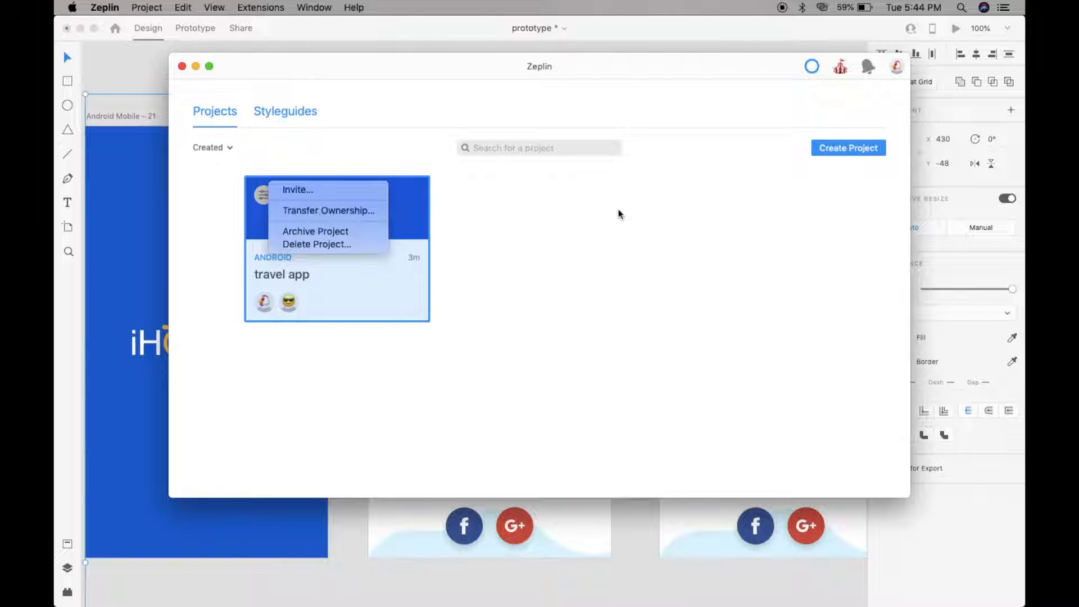
- Open the travel app project and its Android Mobile – 11 screen
double_click(370, 221)
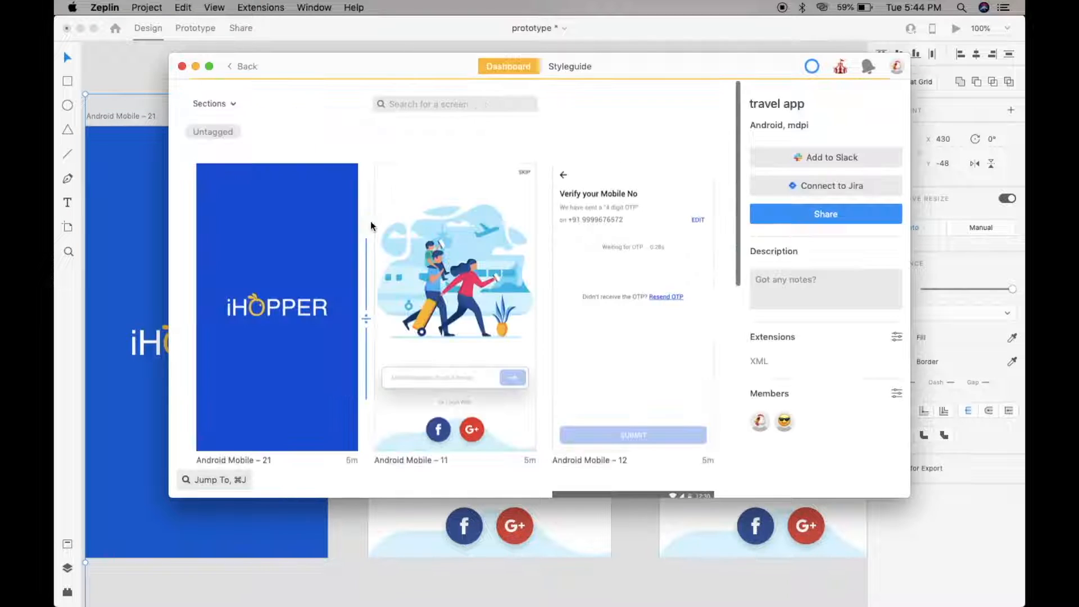
double_click(421, 218)
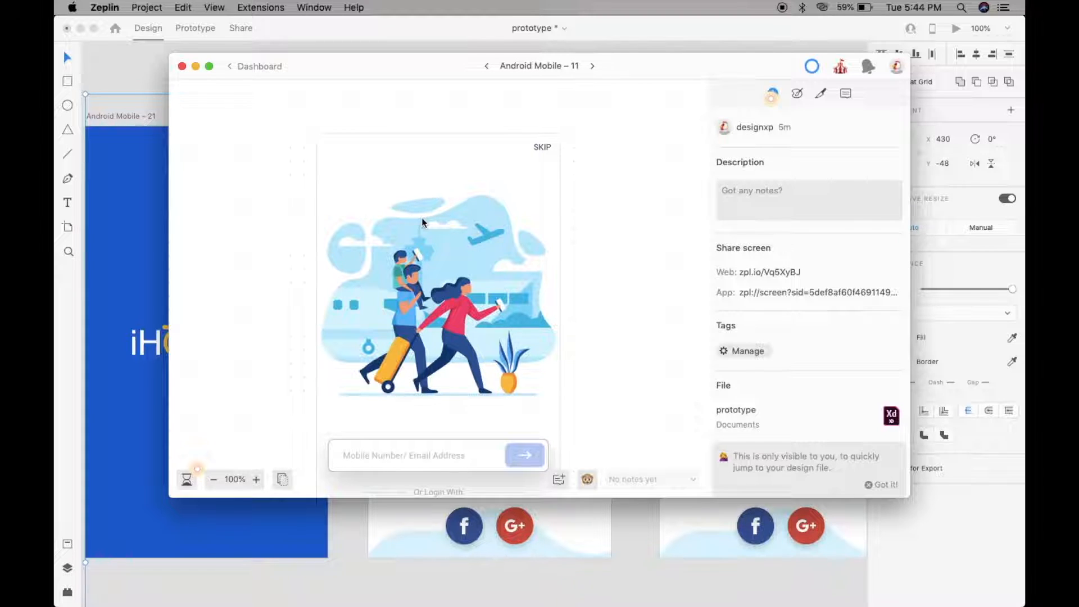
scroll(422, 222, down, 5)
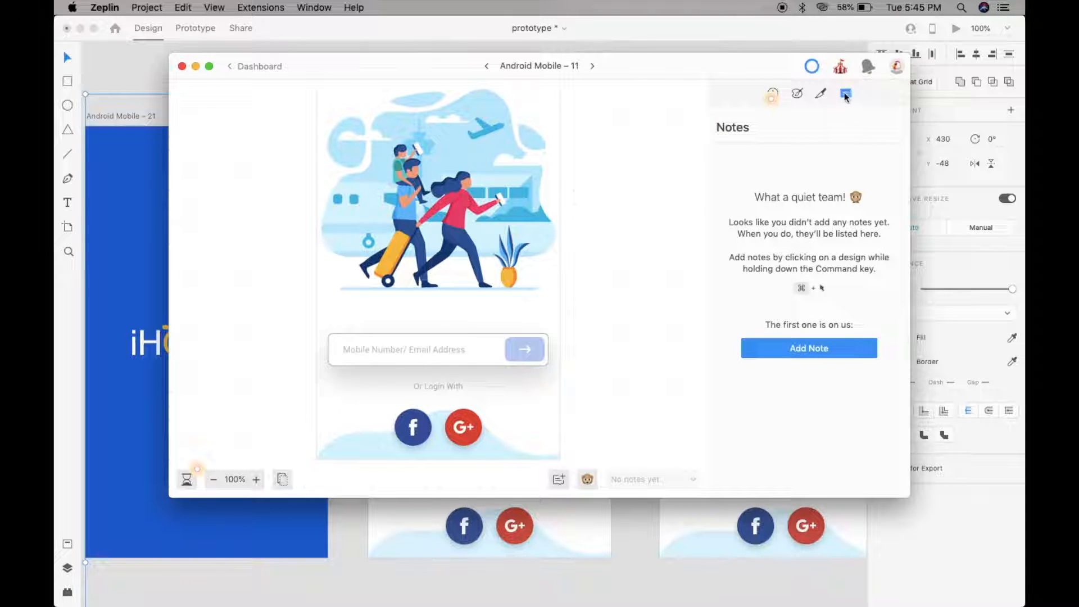
- Post a note reading 'height is less' on the login arrow button, then return to the dashboard
click(824, 348)
click(517, 346)
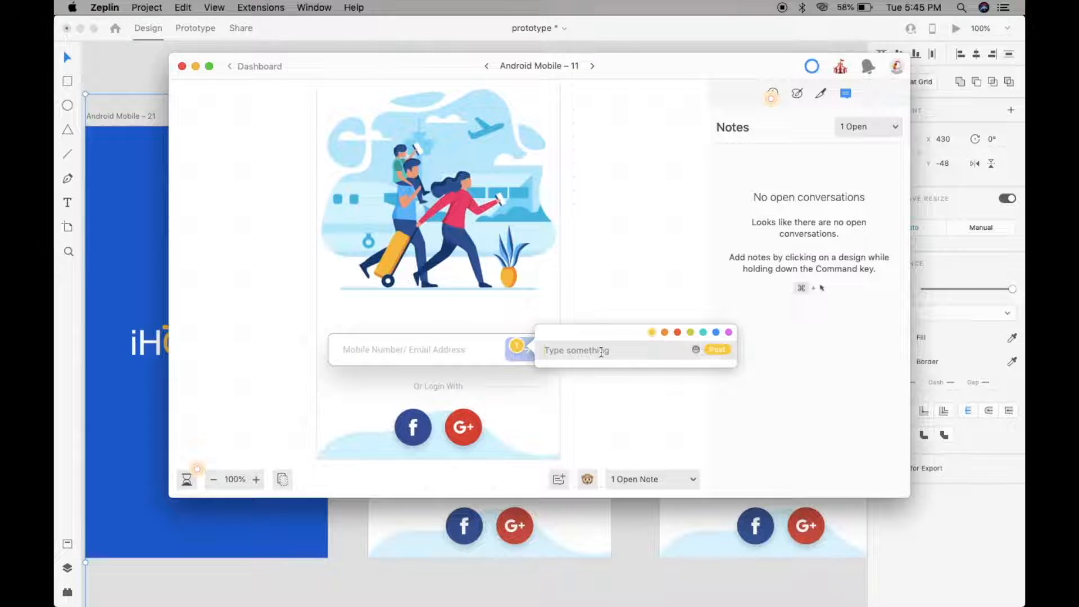
text(size)
key(BackSpace)
key(BackSpace)
key(BackSpace)
key(BackSpace)
text(height is less)
click(718, 349)
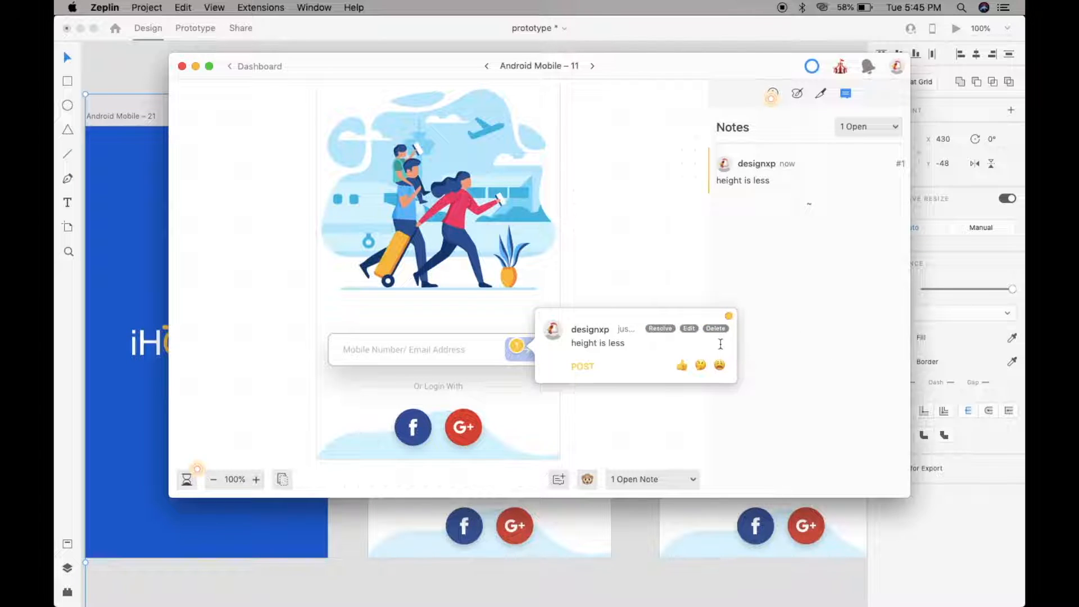
click(801, 372)
scroll(576, 321, up, 3)
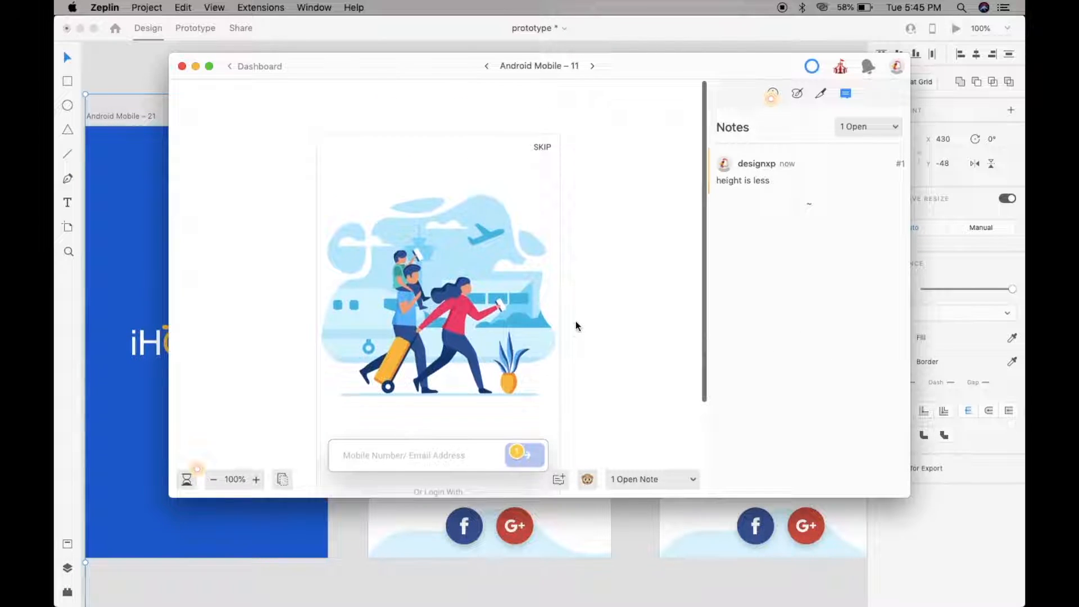
scroll(588, 330, down, 4)
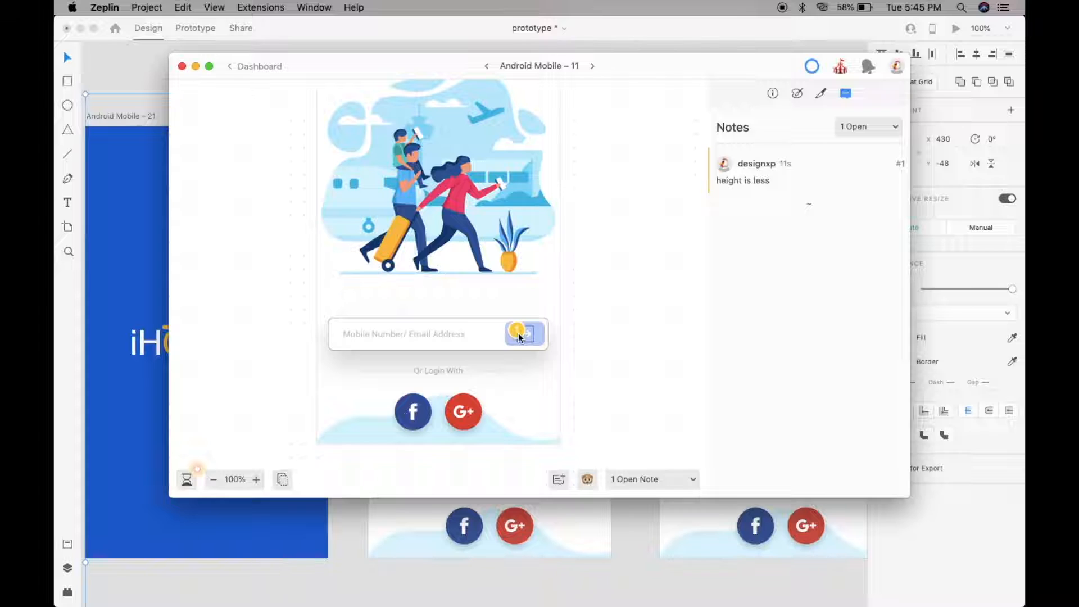
click(265, 64)
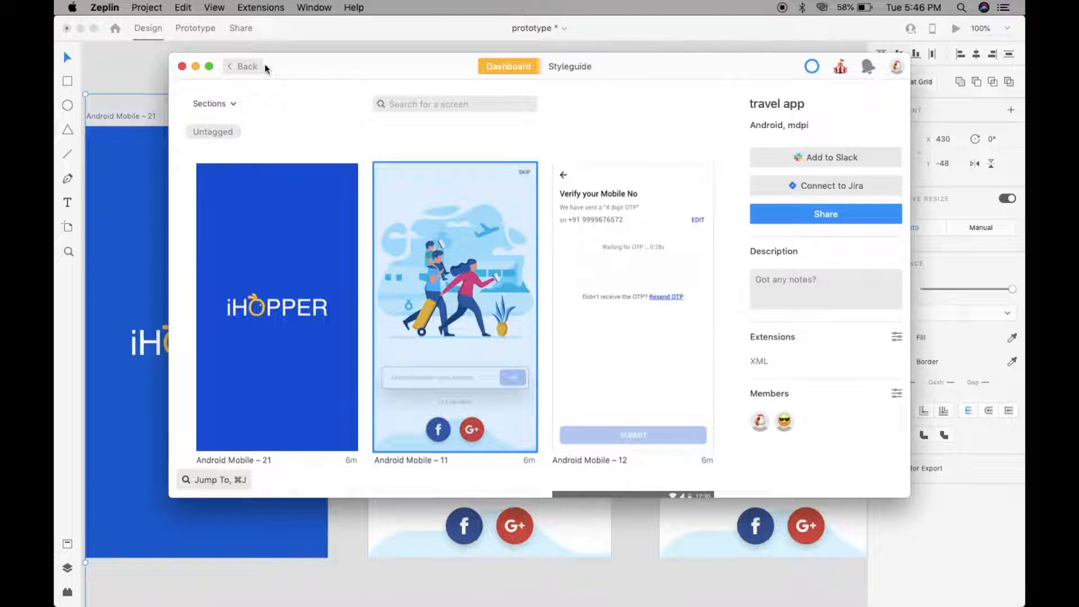